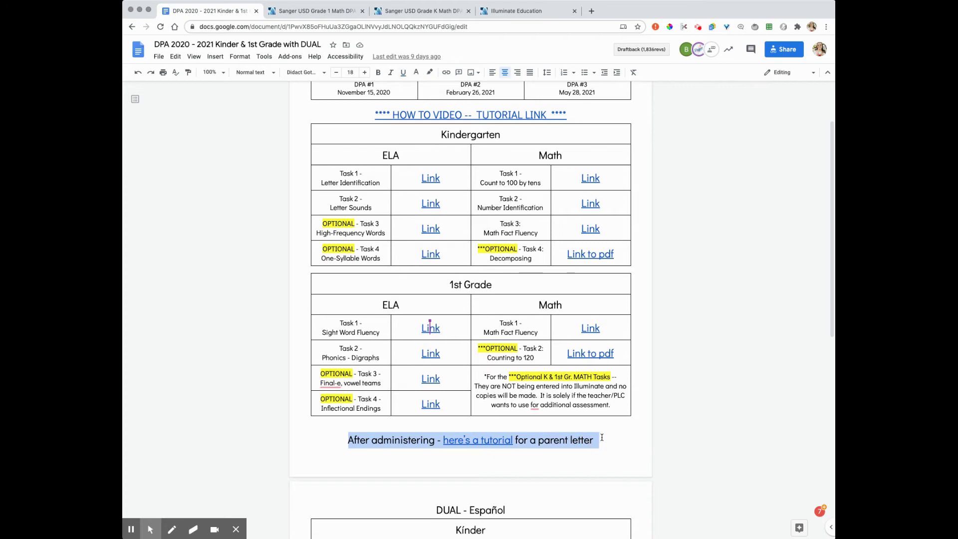
Step: Find the 1st Grade Math Fact Fluency link in the DPA document and show that assessment's overview in Illuminate Education
{"action": "scroll", "coordinate": [602, 437], "scroll_direction": "up", "scroll_amount": 3}
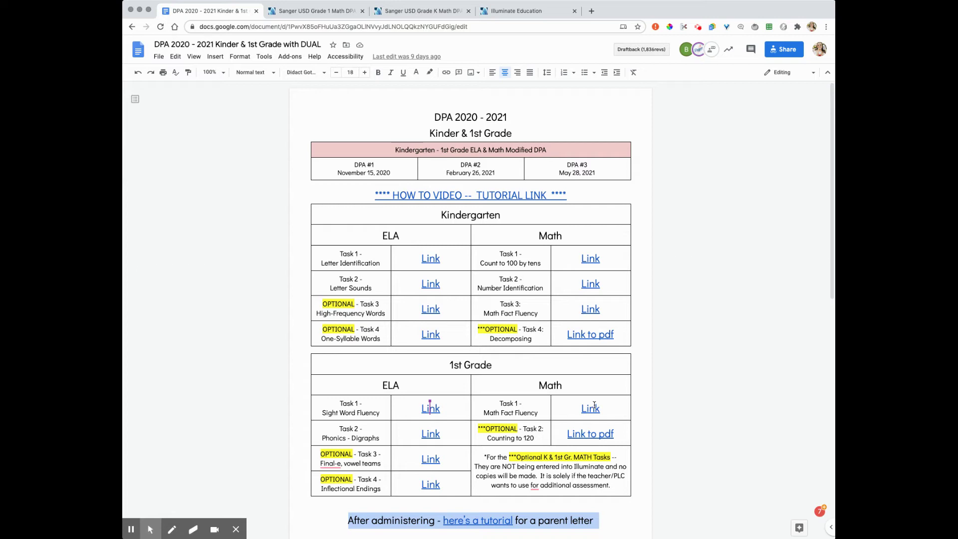
{"action": "left_click", "coordinate": [519, 10]}
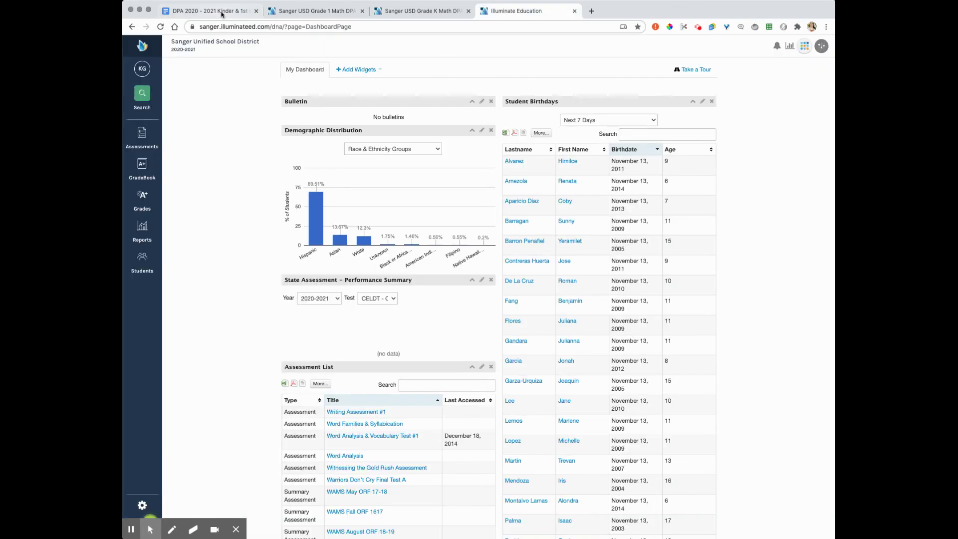
{"action": "left_click", "coordinate": [215, 10]}
{"action": "left_click", "coordinate": [592, 409]}
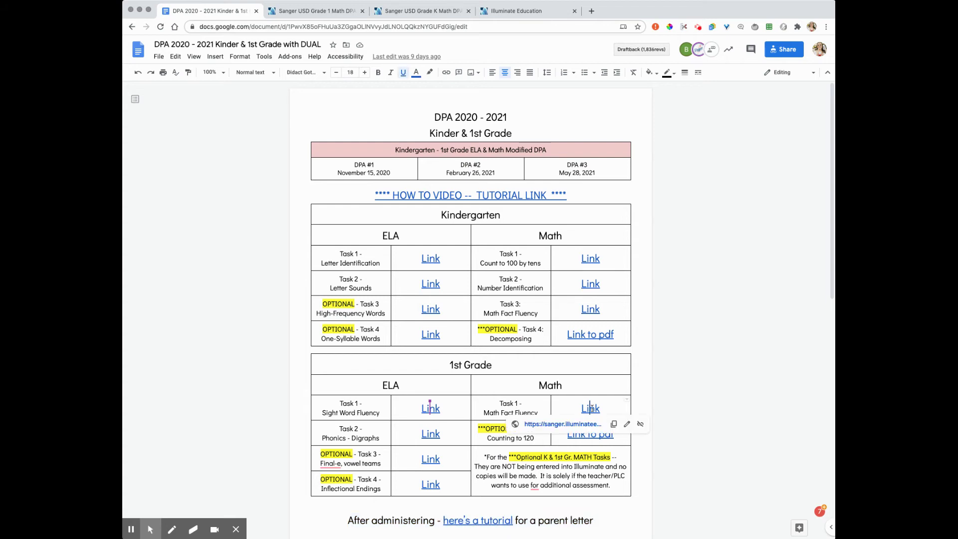
{"action": "left_click", "coordinate": [322, 9]}
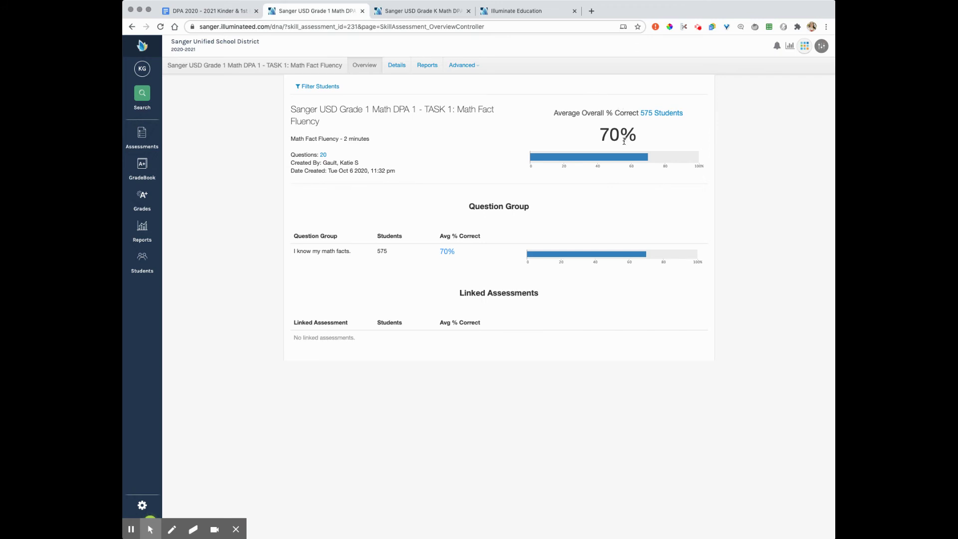
{"action": "scroll", "coordinate": [624, 141], "scroll_direction": "up", "scroll_amount": 5}
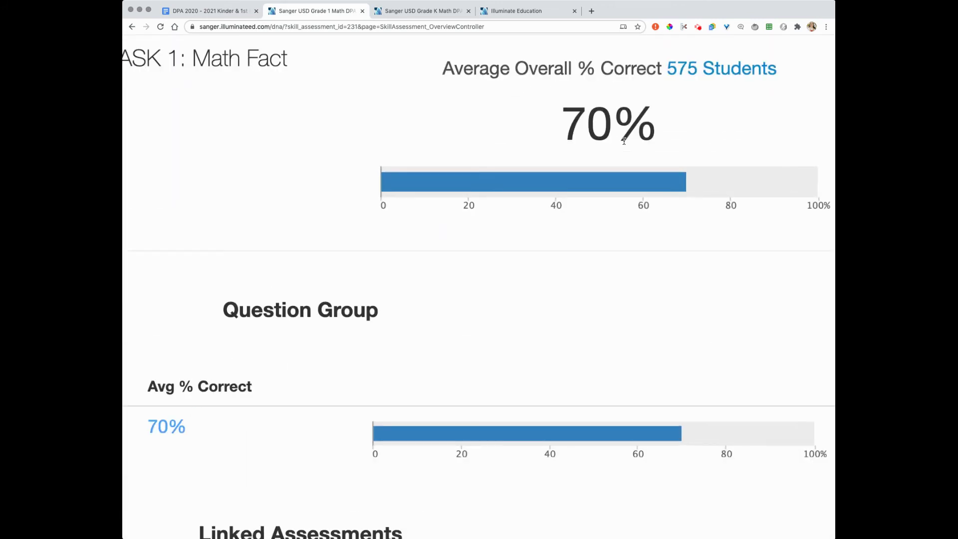
{"action": "scroll", "coordinate": [624, 141], "scroll_direction": "down", "scroll_amount": 5}
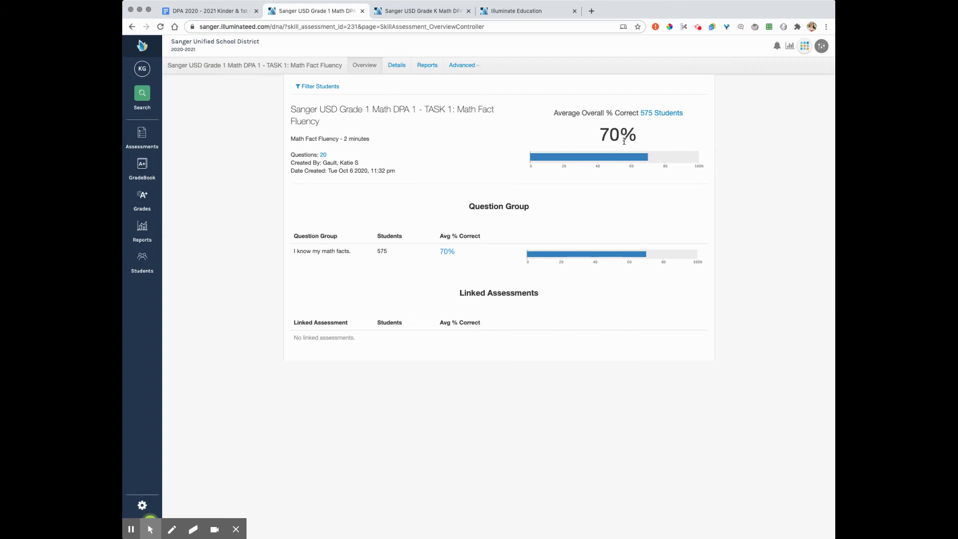
Step: Filter the Grade 1 Math Fact Fluency overview to one teacher's students at Jackson Elementary
{"action": "left_click", "coordinate": [320, 89]}
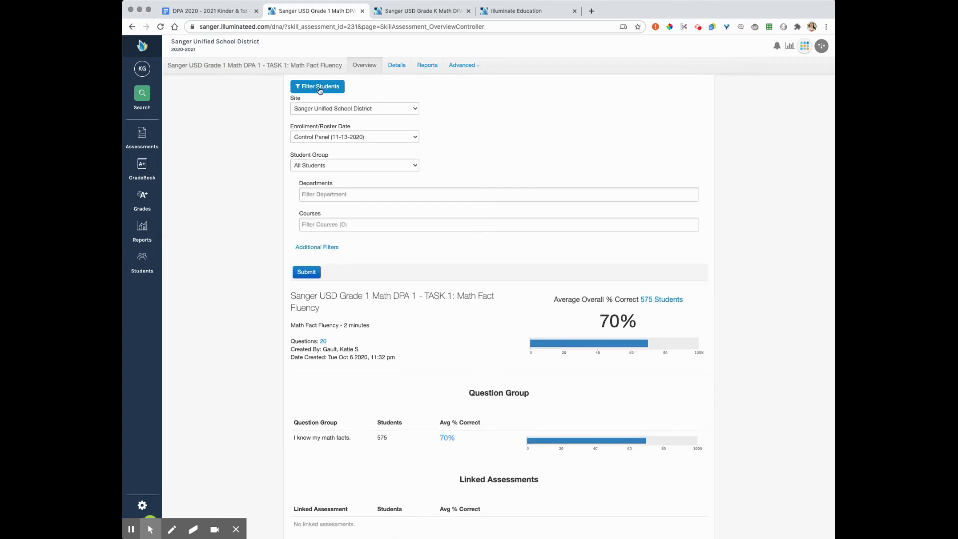
{"action": "left_click", "coordinate": [328, 140]}
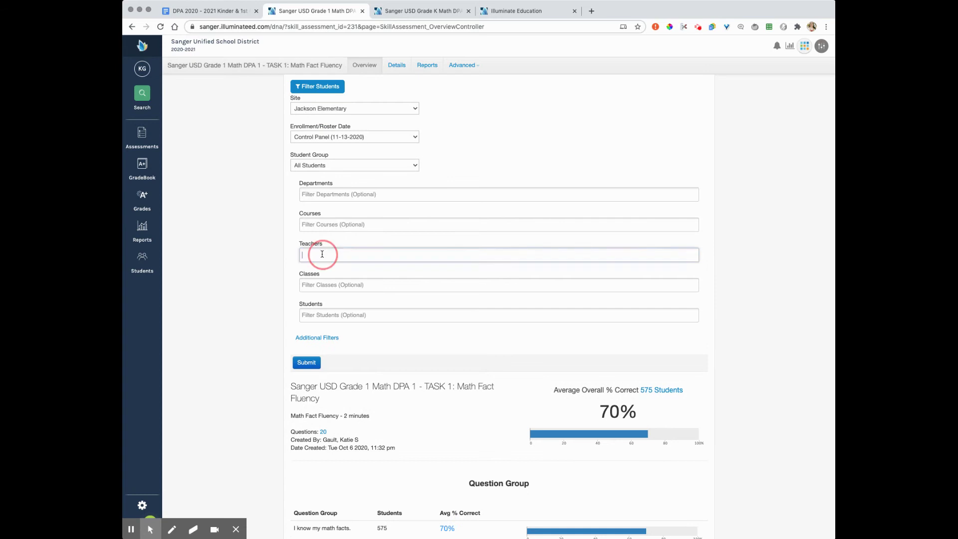
{"action": "left_click", "coordinate": [322, 254]}
{"action": "left_click", "coordinate": [329, 302]}
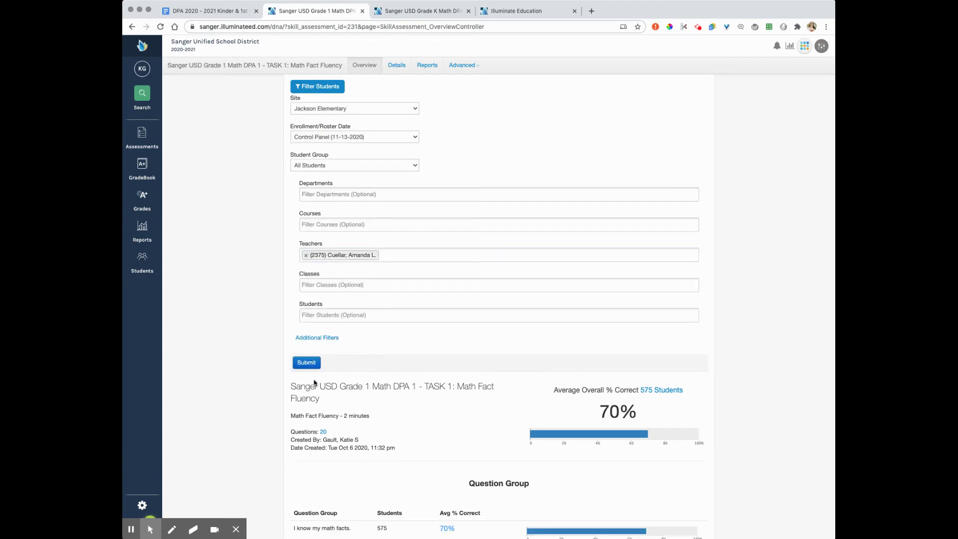
{"action": "left_click", "coordinate": [306, 363]}
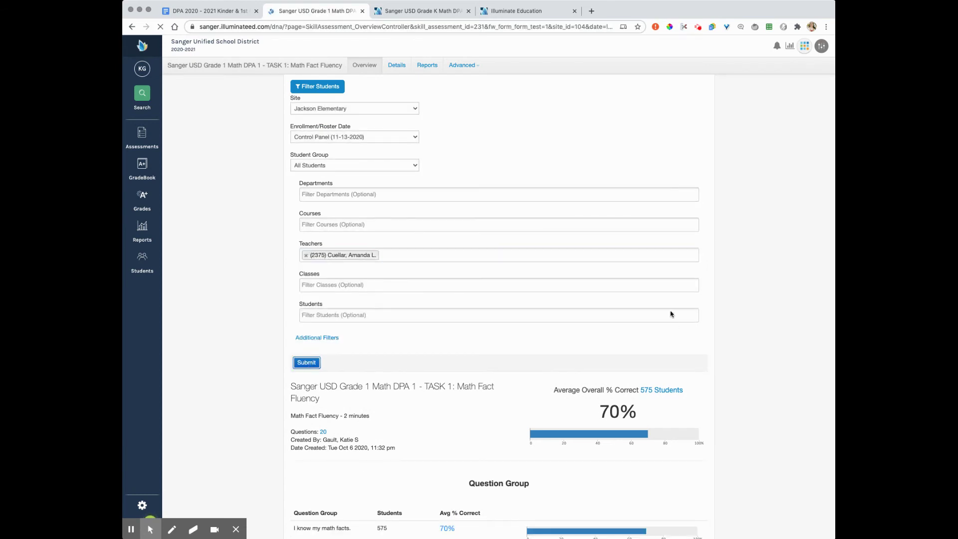
{"action": "scroll", "coordinate": [676, 387], "scroll_direction": "down", "scroll_amount": 3}
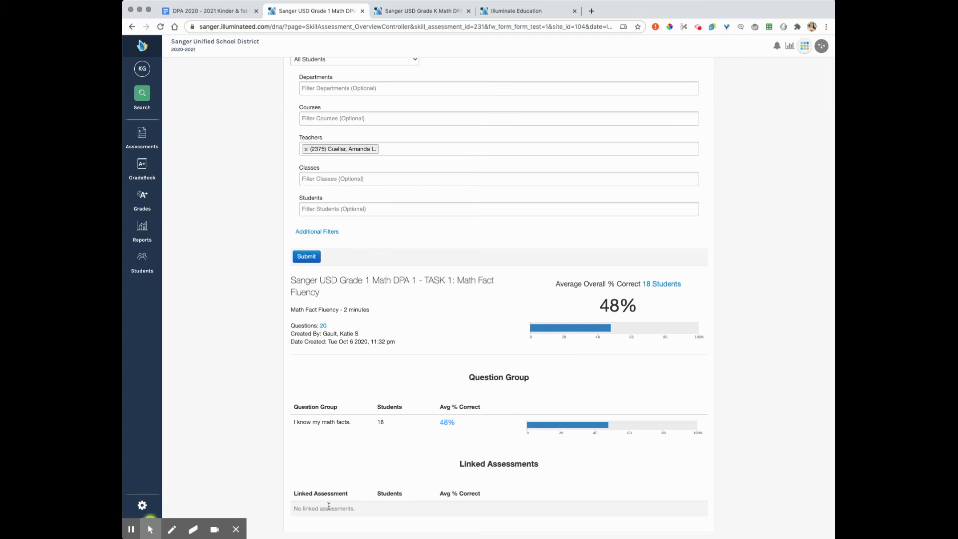
Step: Filter the Grade K Math DPA 1 Task 3 overview to one Jackson Elementary teacher's students and review the linked assessment averages
{"action": "left_click", "coordinate": [419, 11]}
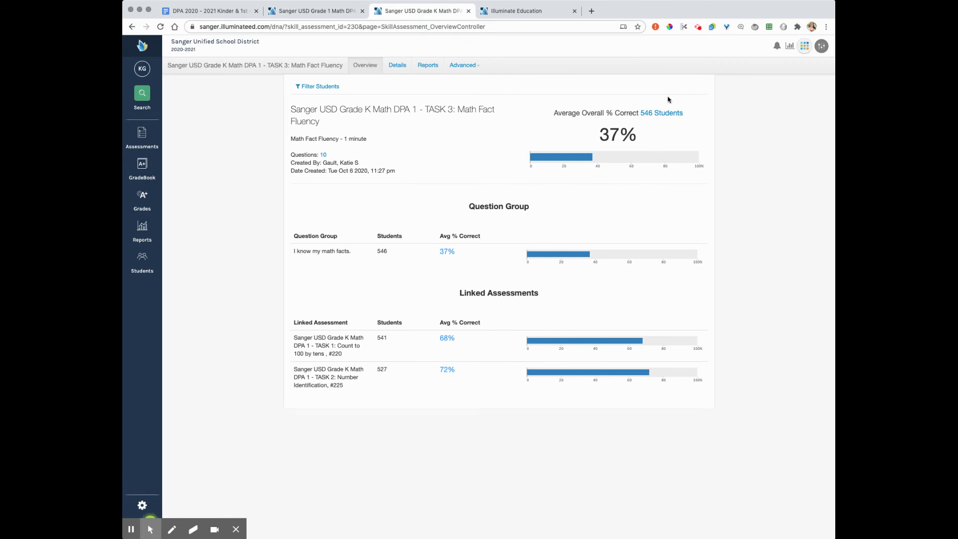
{"action": "left_click", "coordinate": [315, 86]}
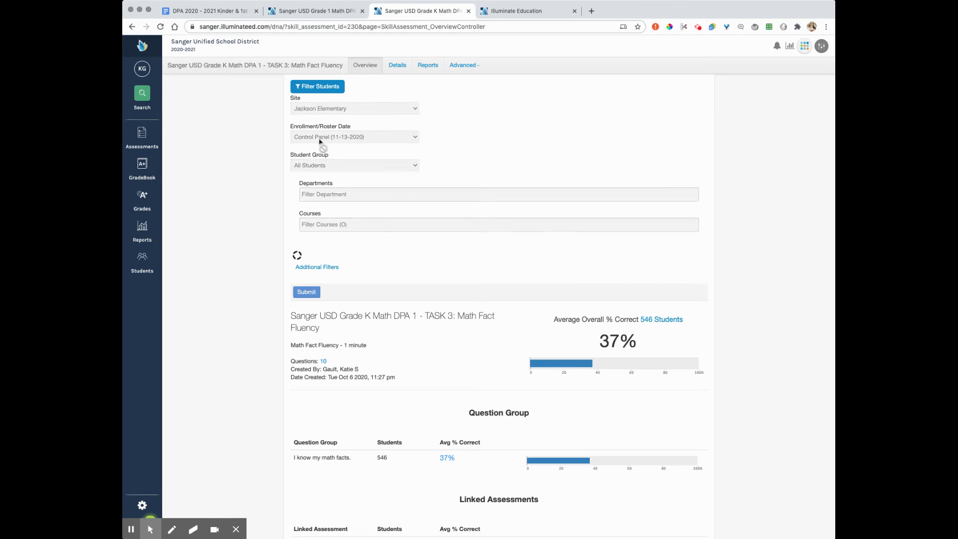
{"action": "left_click", "coordinate": [325, 253]}
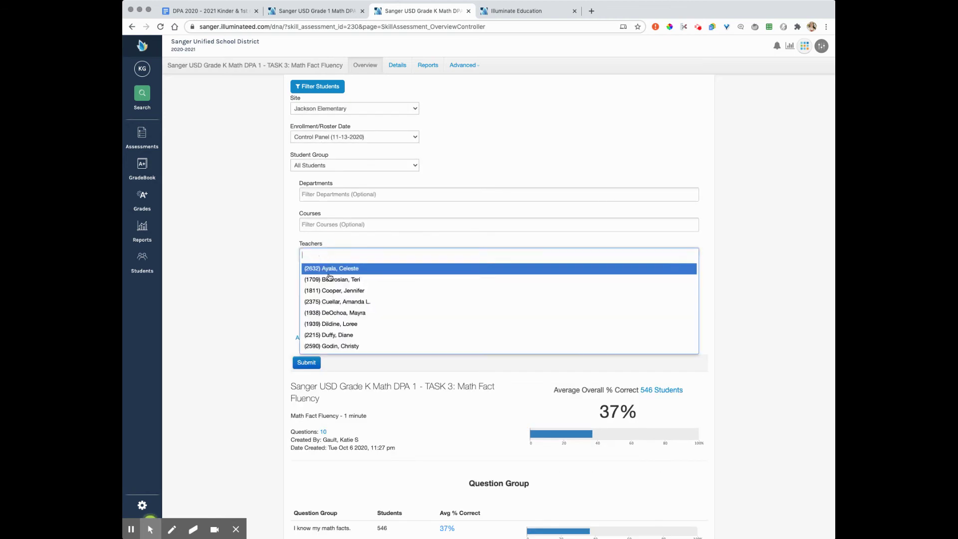
{"action": "left_click", "coordinate": [332, 289]}
{"action": "left_click", "coordinate": [306, 363]}
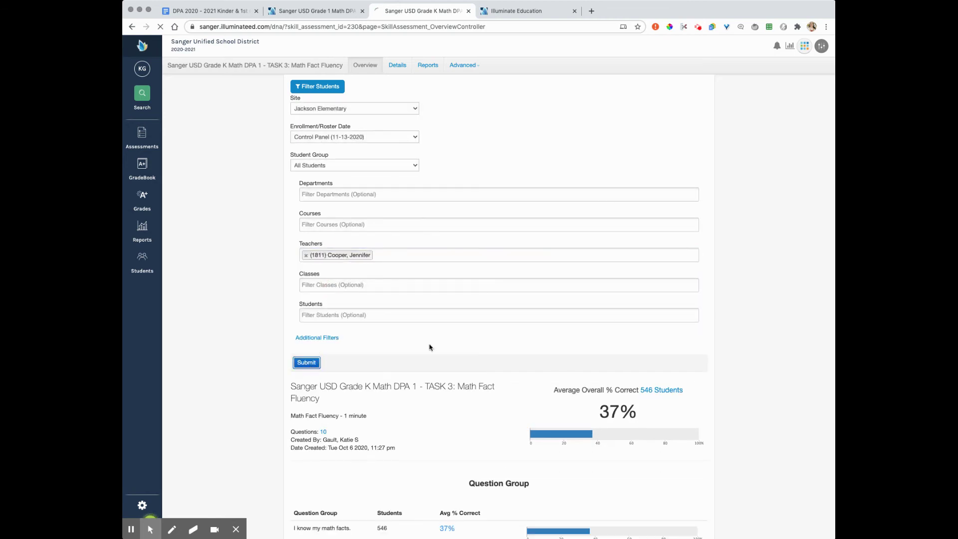
{"action": "scroll", "coordinate": [460, 339], "scroll_direction": "down", "scroll_amount": 3}
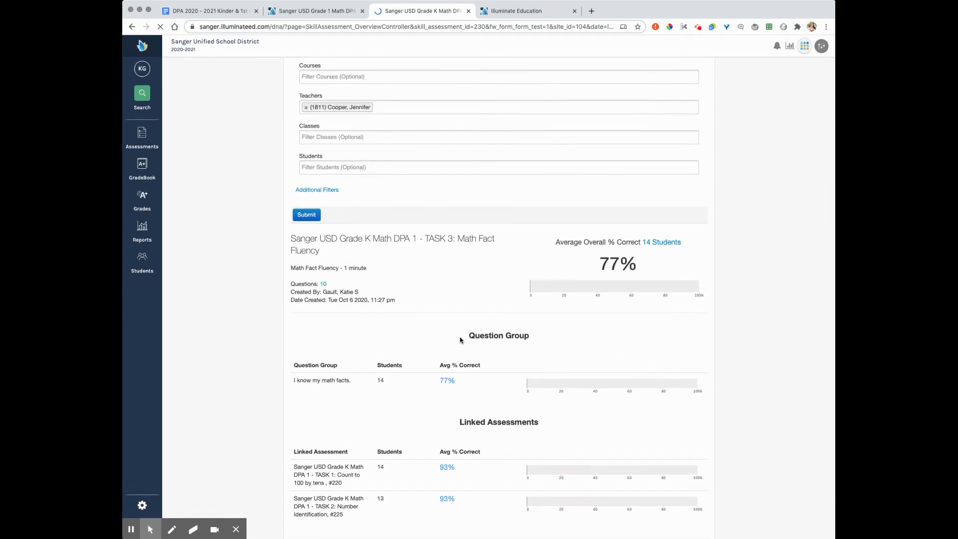
{"action": "left_click_drag", "start_coordinate": [385, 457], "coordinate": [390, 492]}
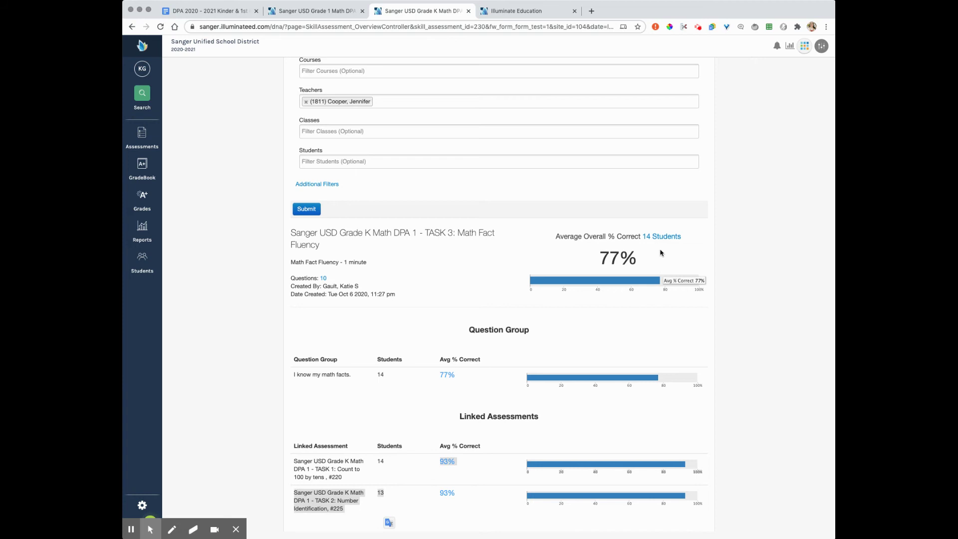
{"action": "left_click", "coordinate": [451, 458]}
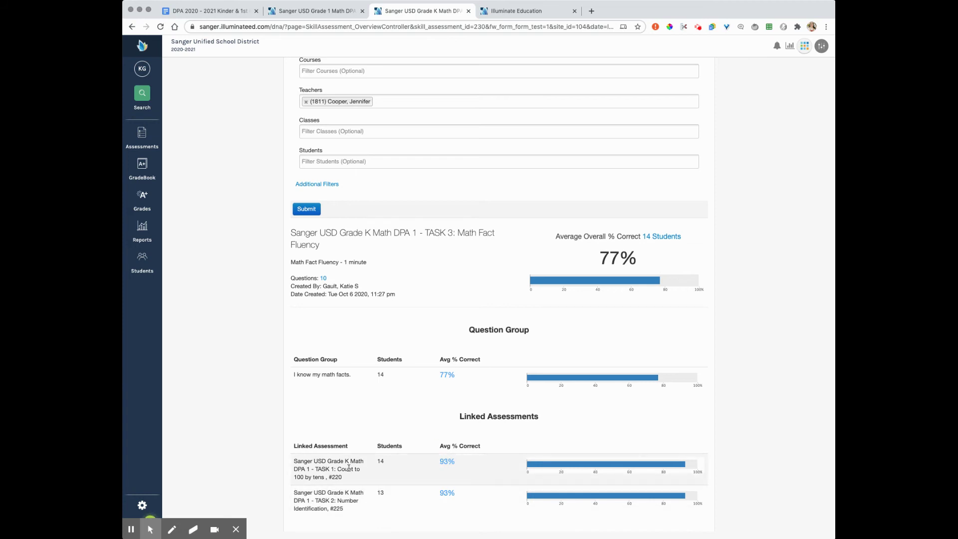
{"action": "scroll", "coordinate": [443, 226], "scroll_direction": "up", "scroll_amount": 3}
{"action": "scroll", "coordinate": [468, 225], "scroll_direction": "down", "scroll_amount": 3}
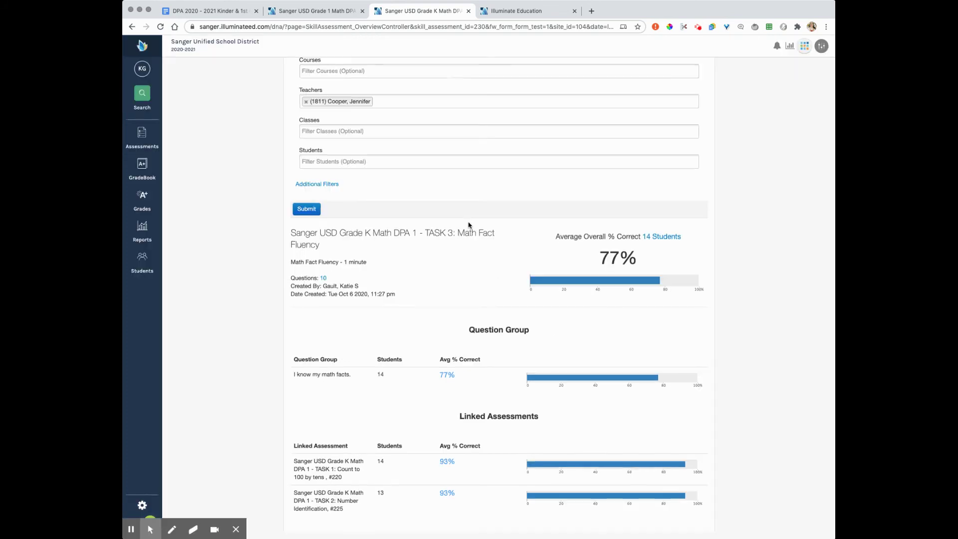
{"action": "scroll", "coordinate": [469, 225], "scroll_direction": "up", "scroll_amount": 4}
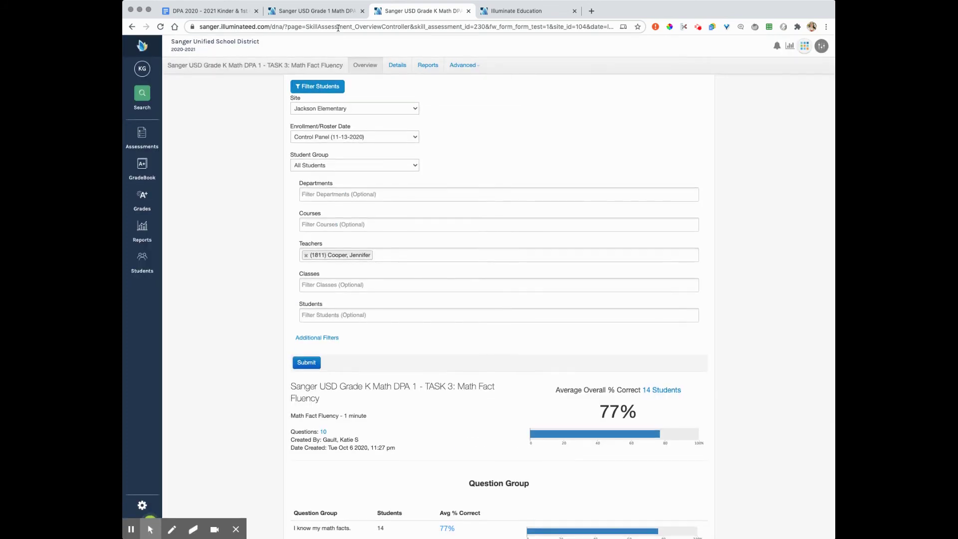
Step: Return to the Grade 1 Math Fact Fluency assessment and open its Skills Assessment Student List report
{"action": "left_click", "coordinate": [334, 15]}
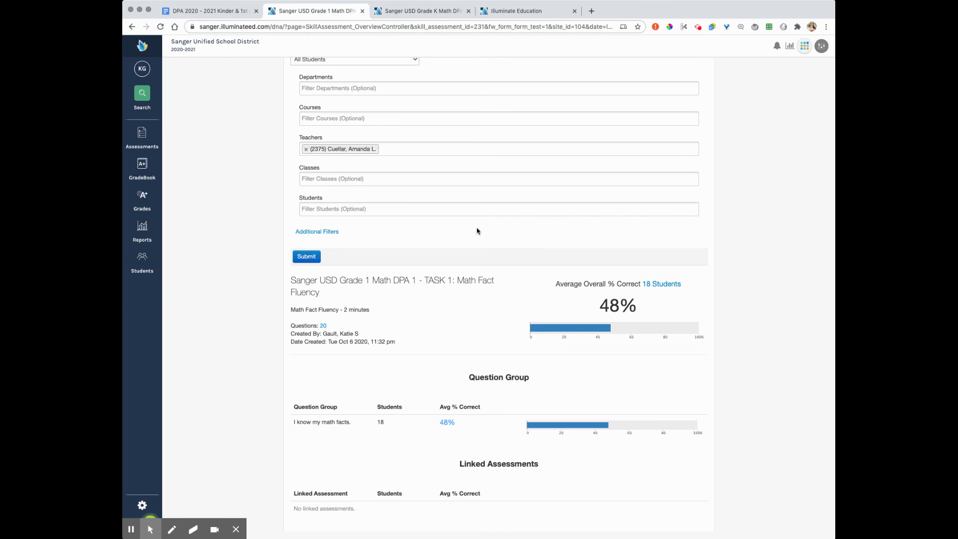
{"action": "scroll", "coordinate": [477, 231], "scroll_direction": "up", "scroll_amount": 3}
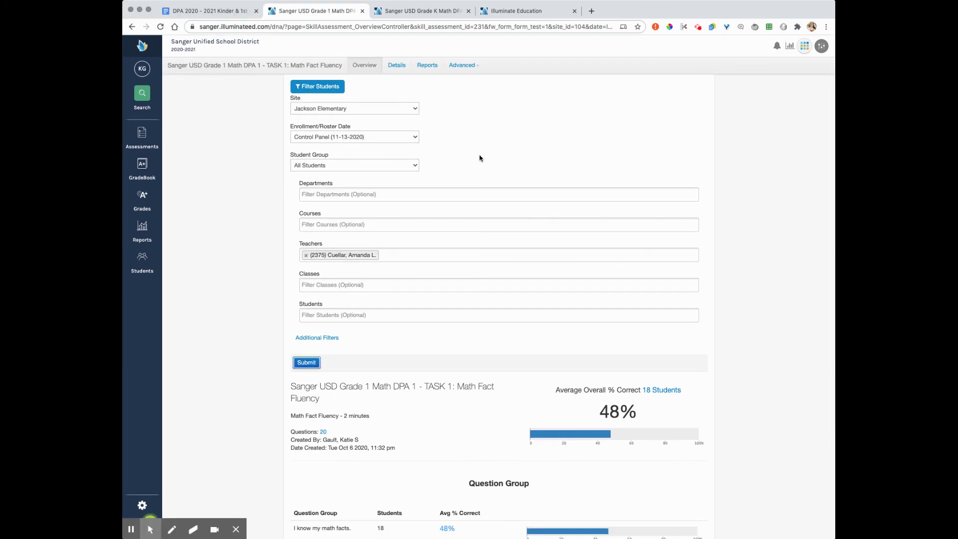
{"action": "left_click", "coordinate": [435, 67]}
{"action": "left_click", "coordinate": [443, 193]}
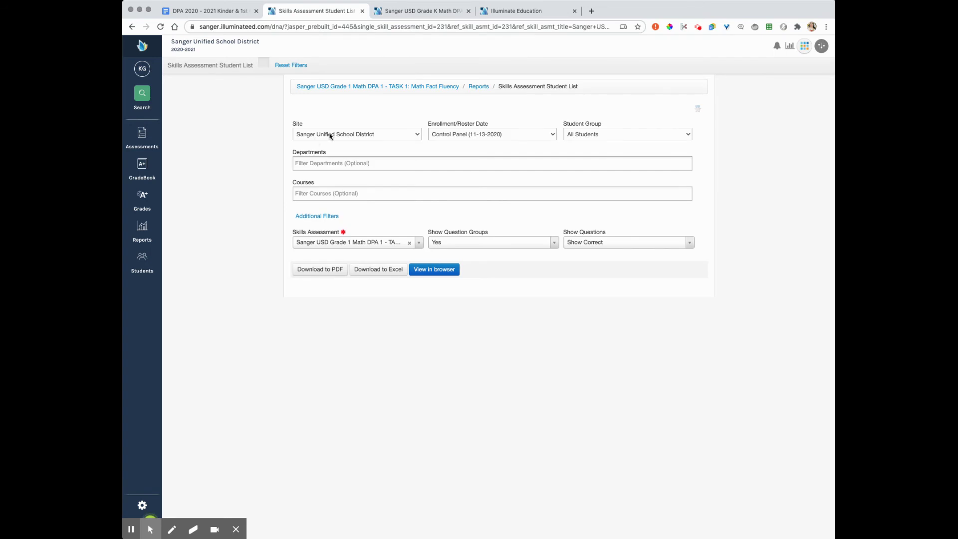
Step: Set the report's site to Jackson Elementary and add the same Grade 1 teacher as the teacher filter
{"action": "scroll", "coordinate": [324, 136], "scroll_direction": "up", "scroll_amount": 5, "text": "ctrl"}
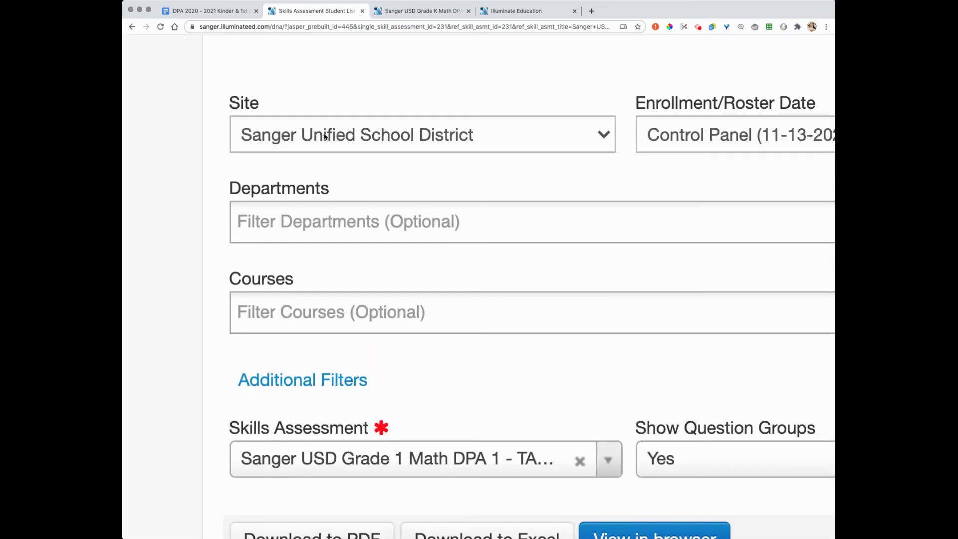
{"action": "left_click", "coordinate": [315, 166]}
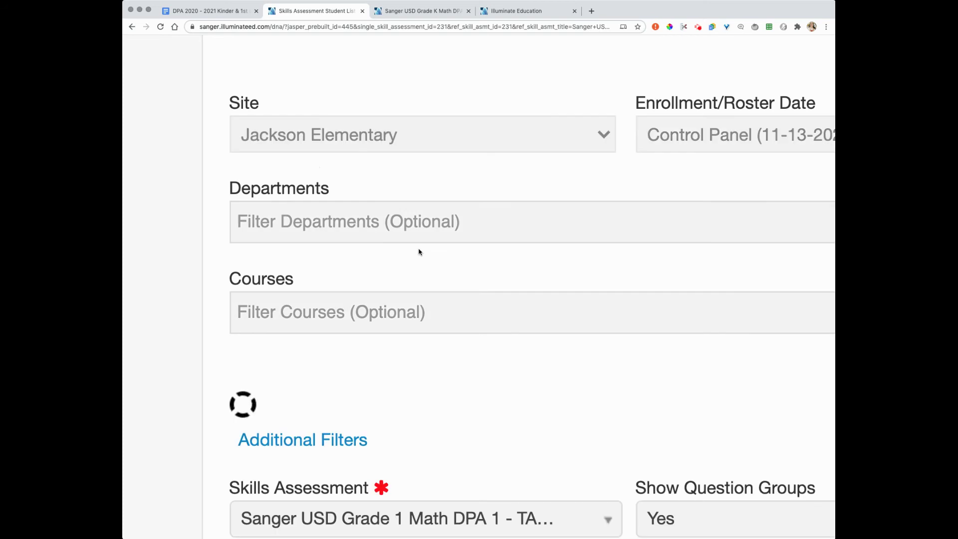
{"action": "left_click", "coordinate": [358, 391]}
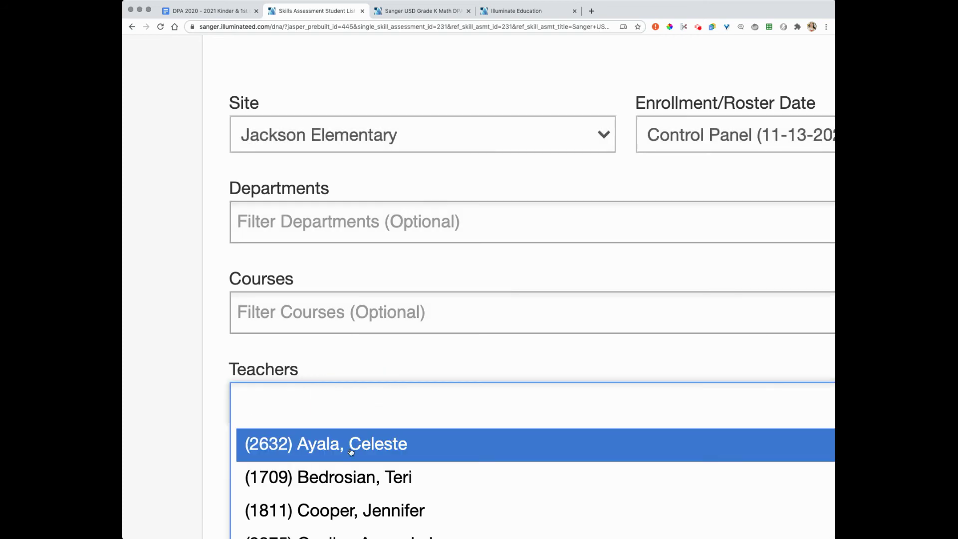
{"action": "scroll", "coordinate": [349, 479], "scroll_direction": "down", "scroll_amount": 2}
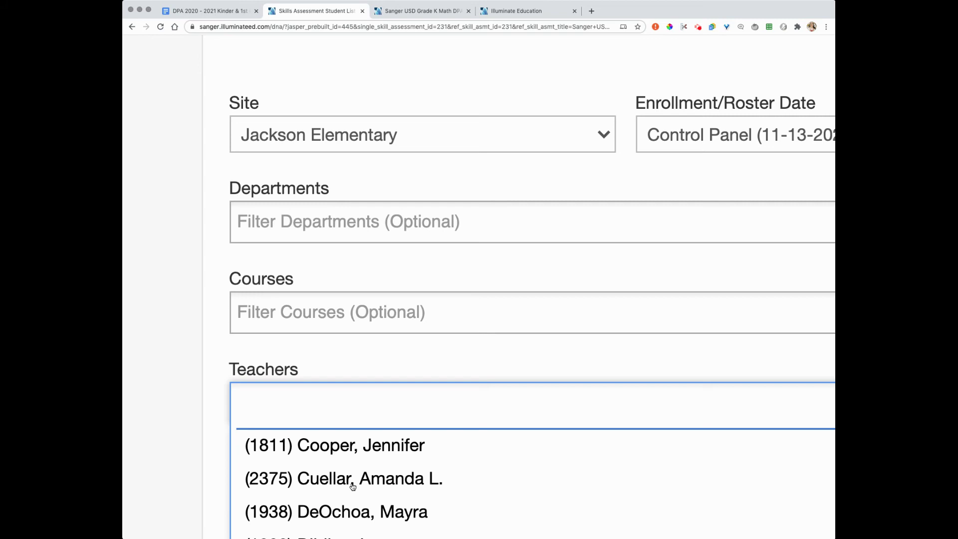
{"action": "left_click", "coordinate": [352, 483]}
{"action": "scroll", "coordinate": [346, 439], "scroll_direction": "down", "scroll_amount": 3}
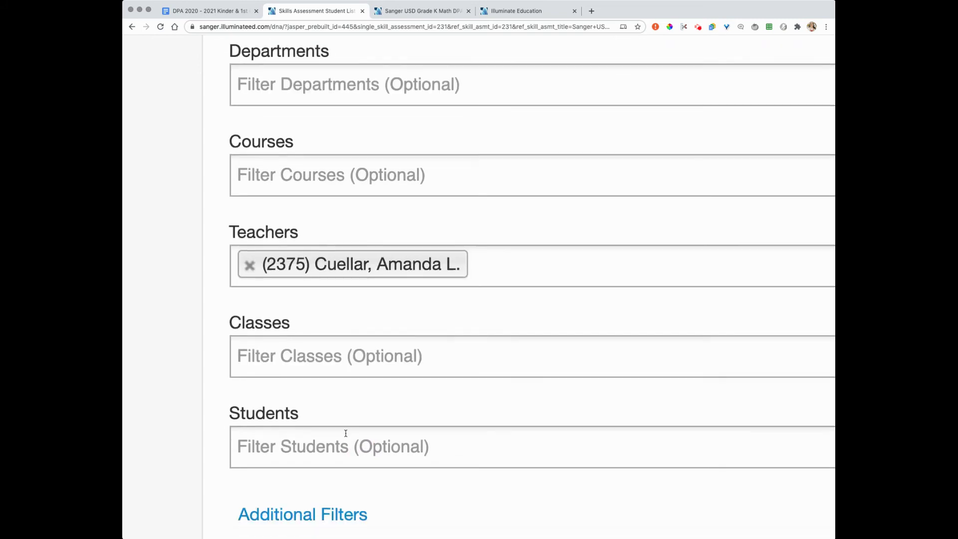
Step: Keep the Grade 1 Math assessment and Show Correct selections, generate the report in the browser, and examine each student's correct questions
{"action": "scroll", "coordinate": [346, 433], "scroll_direction": "down", "scroll_amount": 5}
{"action": "left_click", "coordinate": [340, 448]}
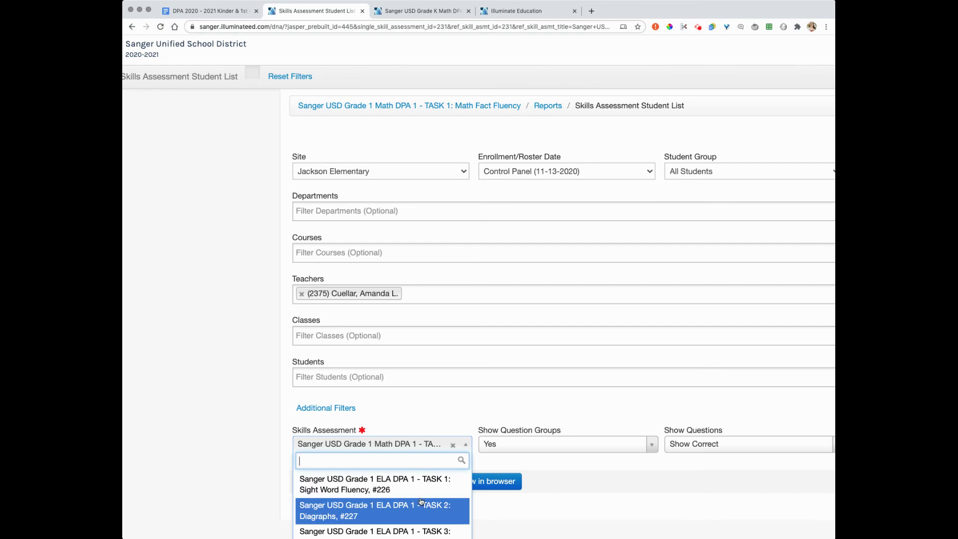
{"action": "left_click", "coordinate": [425, 413]}
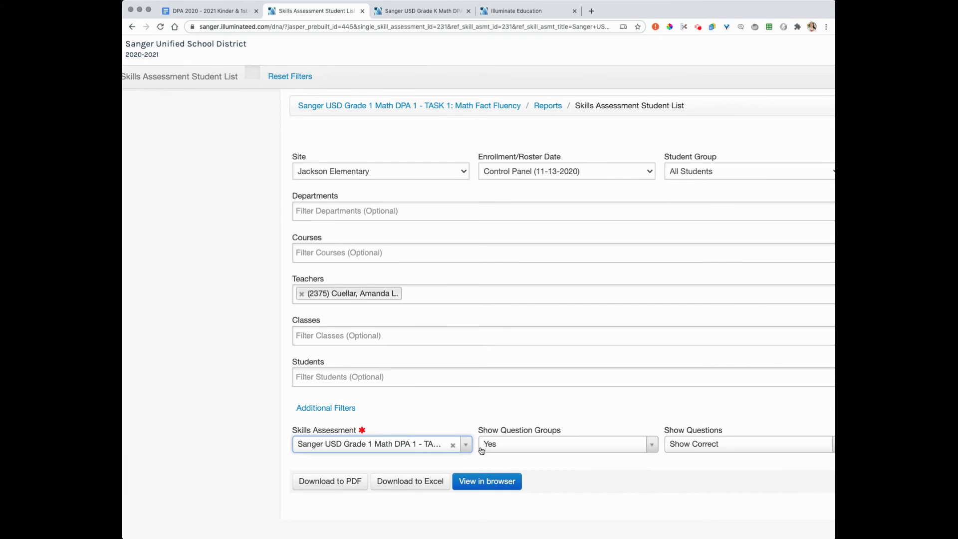
{"action": "scroll", "coordinate": [480, 451], "scroll_direction": "right", "scroll_amount": 5}
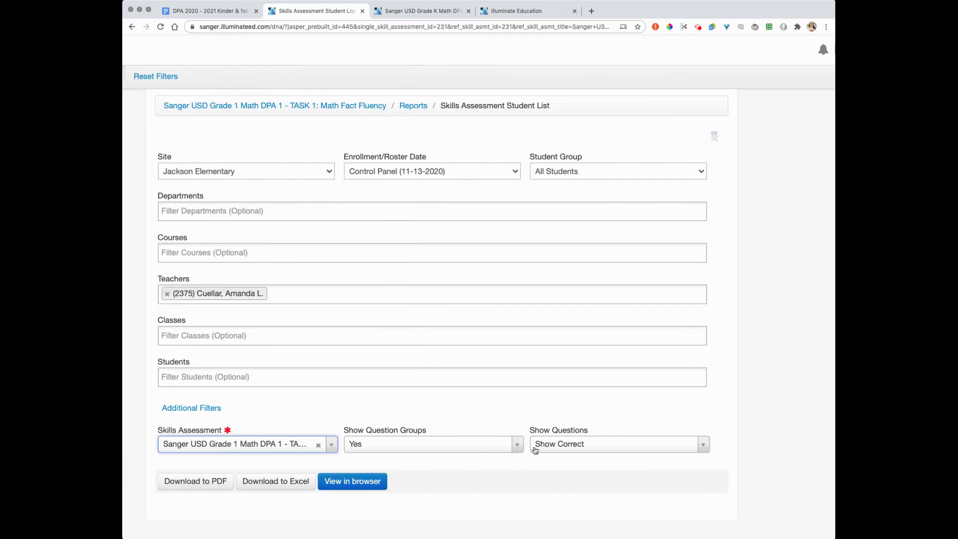
{"action": "left_click", "coordinate": [560, 449]}
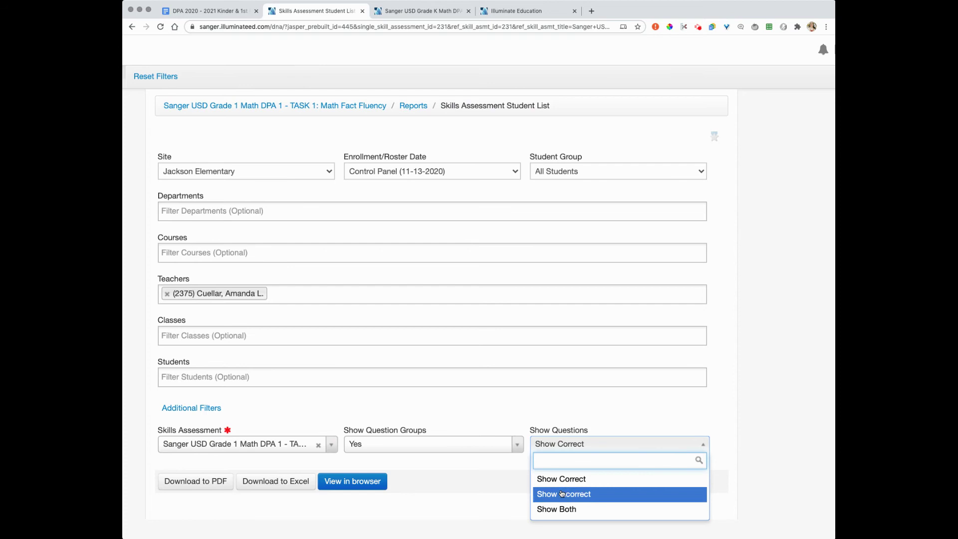
{"action": "left_click", "coordinate": [508, 470]}
{"action": "left_click", "coordinate": [353, 478]}
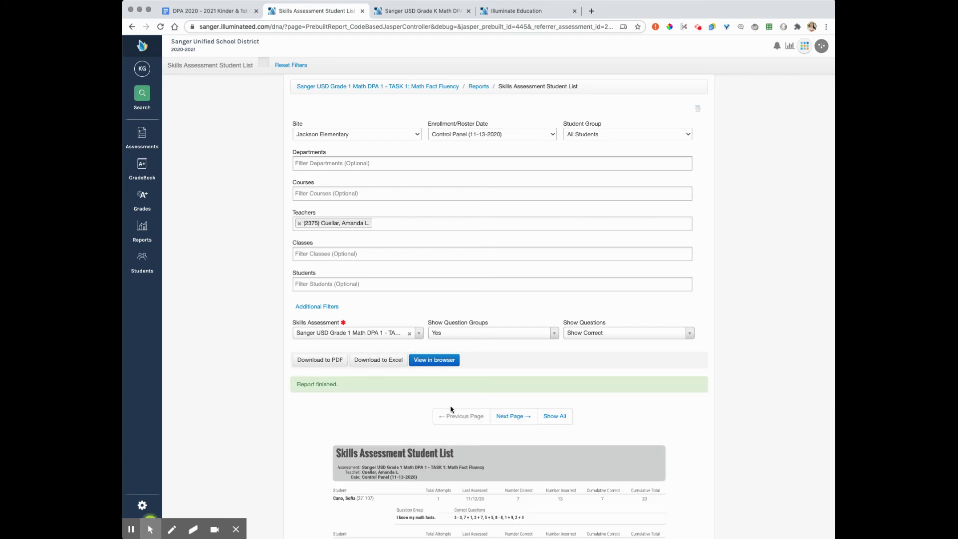
{"action": "scroll", "coordinate": [451, 409], "scroll_direction": "up", "scroll_amount": 10}
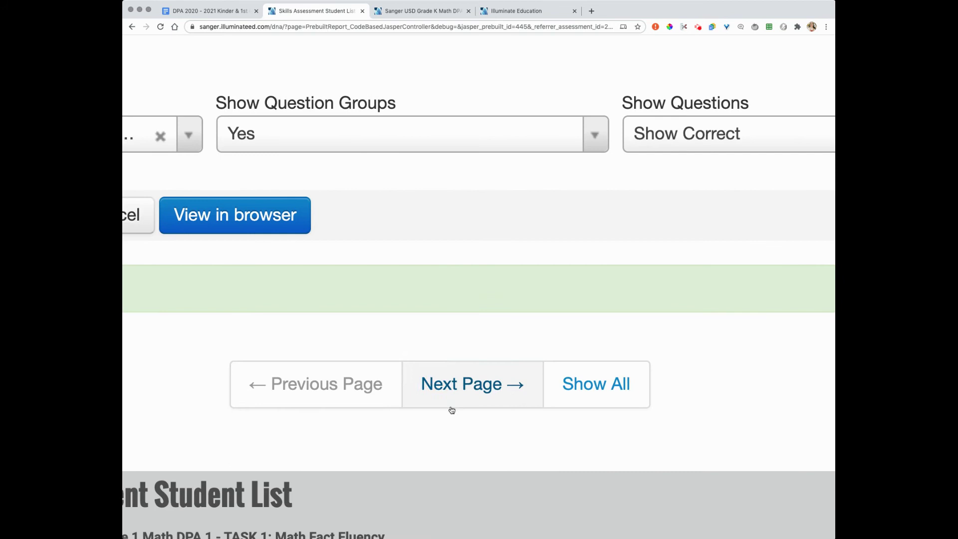
{"action": "scroll", "coordinate": [451, 409], "scroll_direction": "down", "scroll_amount": 2}
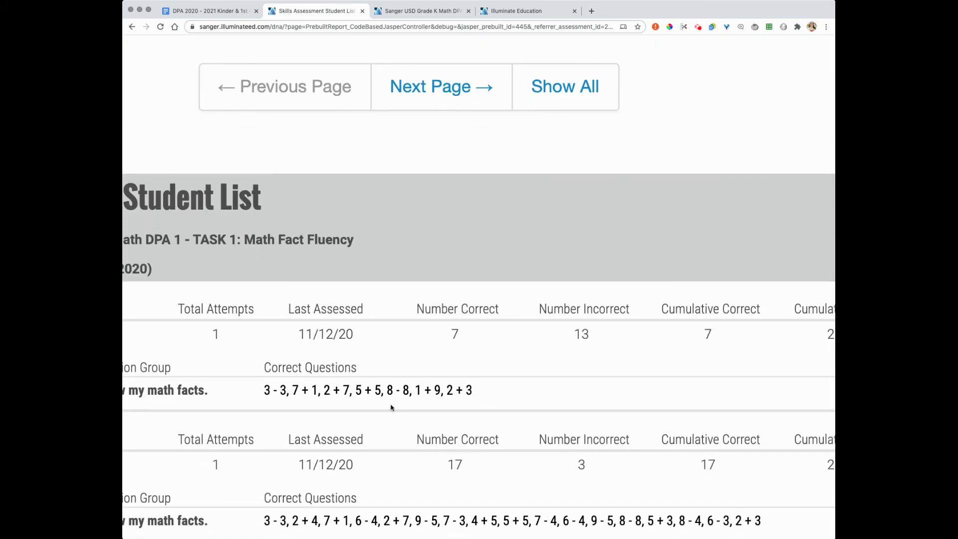
Step: Review the Math Fact Fluency student list, comparing each student's number correct and incorrect and highlighting the first student's correct questions
{"action": "scroll", "coordinate": [293, 362], "scroll_direction": "left", "scroll_amount": 5}
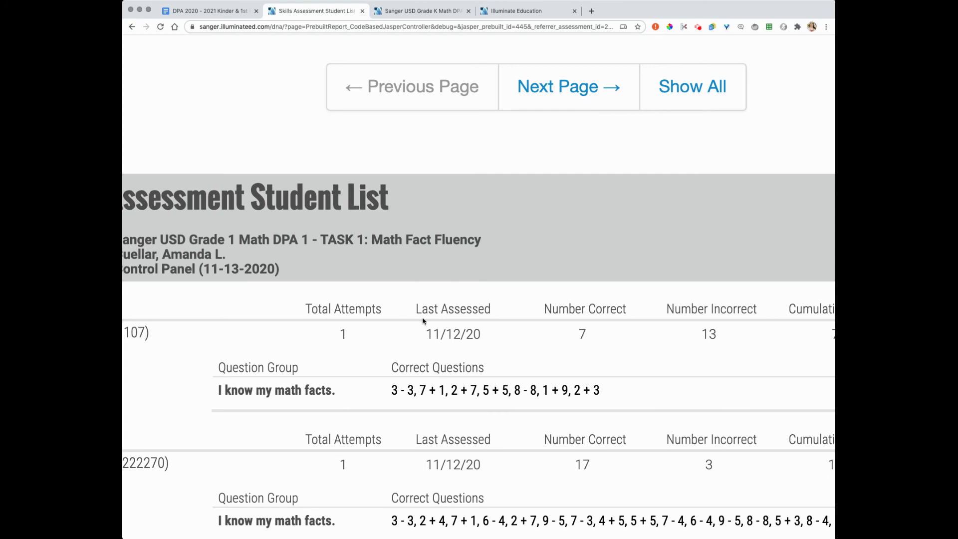
{"action": "scroll", "coordinate": [423, 321], "scroll_direction": "right", "scroll_amount": 6}
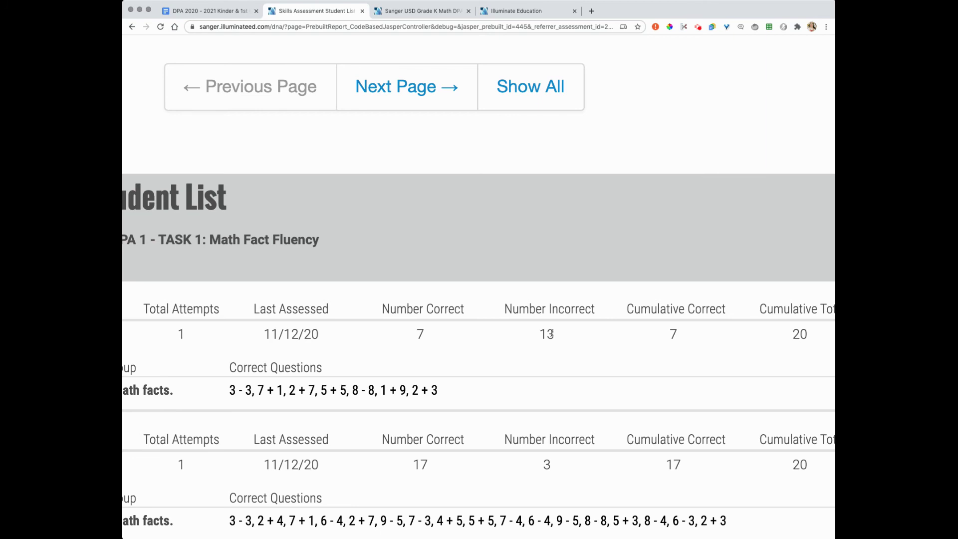
{"action": "scroll", "coordinate": [551, 333], "scroll_direction": "down", "scroll_amount": 4}
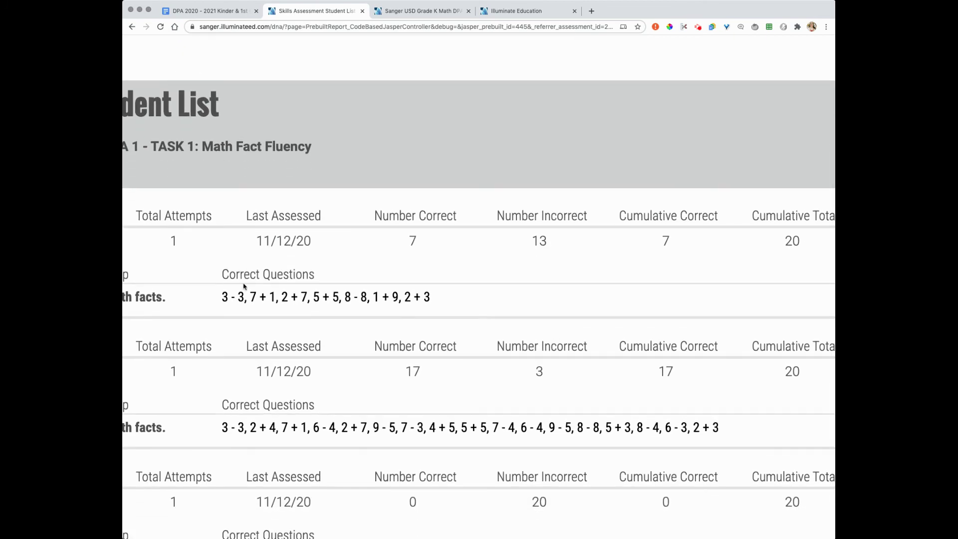
{"action": "left_click_drag", "start_coordinate": [221, 298], "coordinate": [444, 311]}
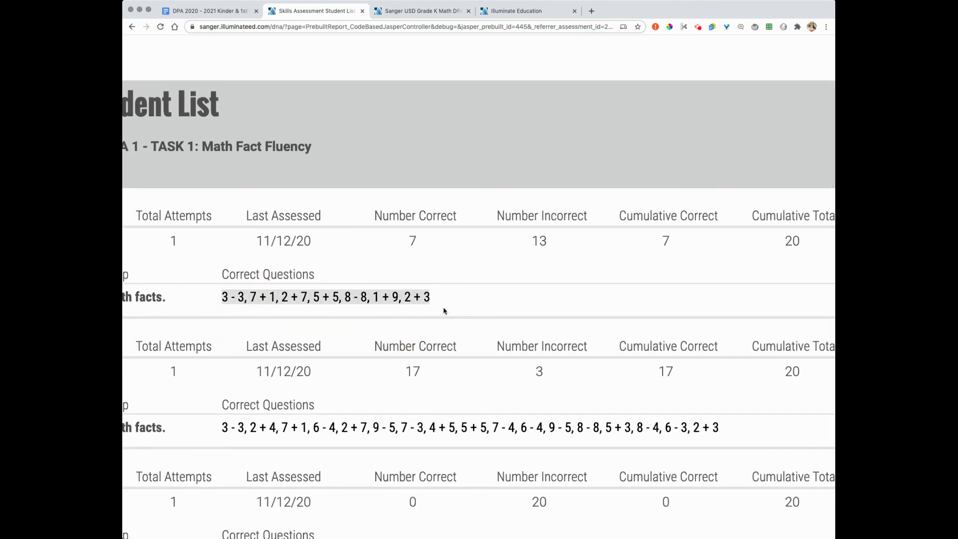
{"action": "scroll", "coordinate": [469, 333], "scroll_direction": "down", "scroll_amount": 8}
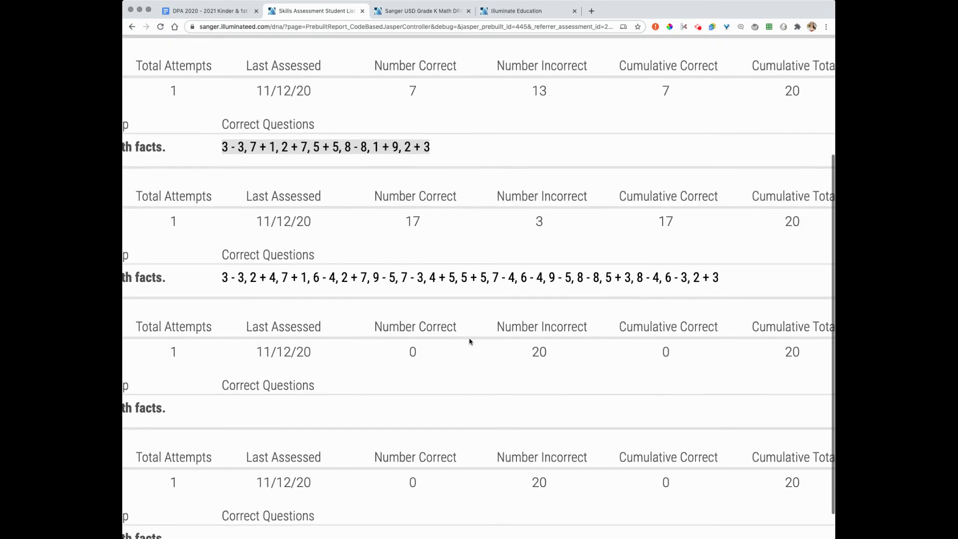
{"action": "scroll", "coordinate": [470, 342], "scroll_direction": "down", "scroll_amount": 4}
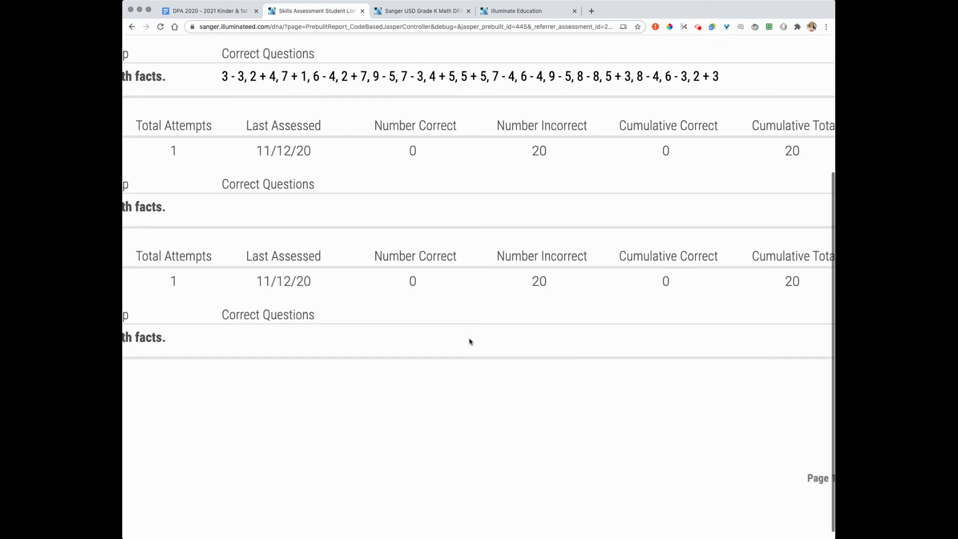
{"action": "scroll", "coordinate": [430, 180], "scroll_direction": "up", "scroll_amount": 15}
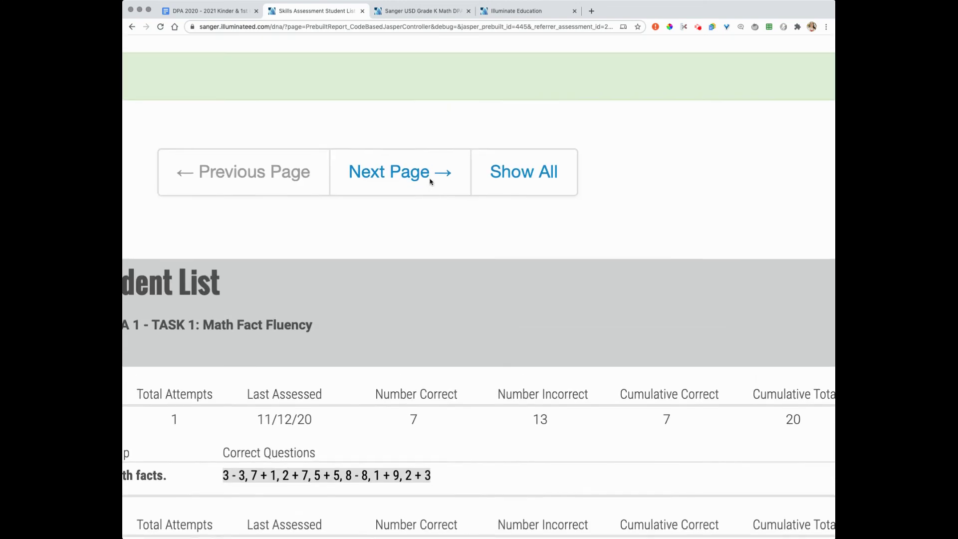
{"action": "scroll", "coordinate": [430, 180], "scroll_direction": "up", "scroll_amount": 2}
{"action": "scroll", "coordinate": [430, 181], "scroll_direction": "left", "scroll_amount": 5}
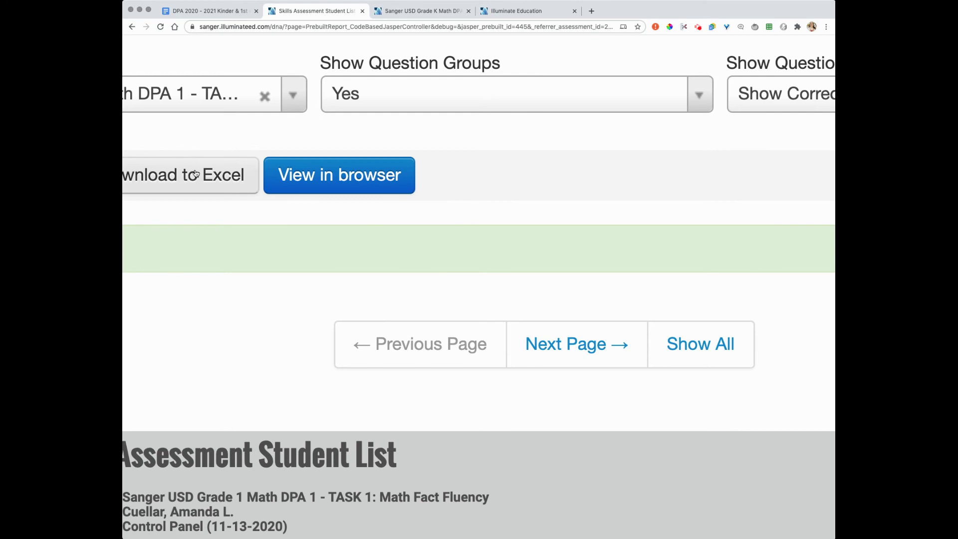
{"action": "scroll", "coordinate": [374, 402], "scroll_direction": "down", "scroll_amount": 10}
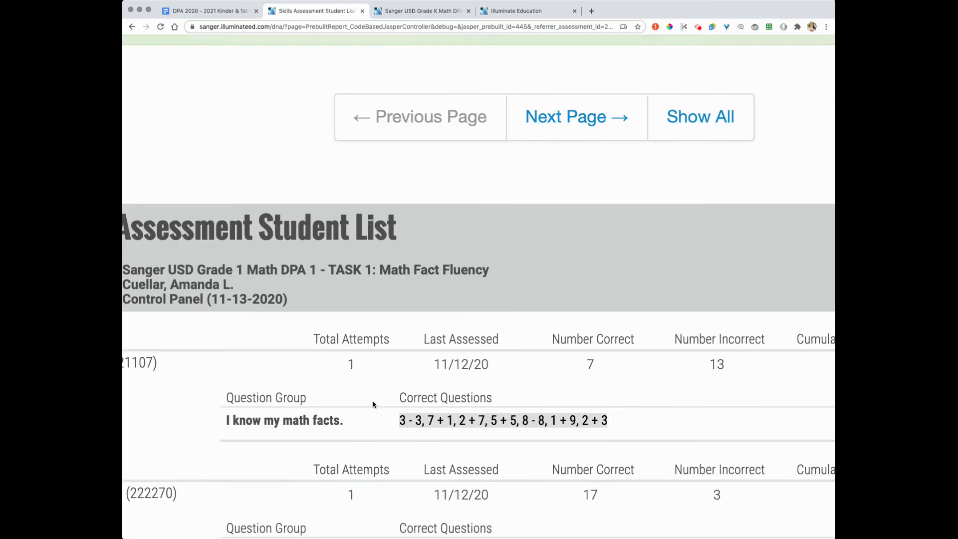
Step: Change the Student List report's skills assessment to Sanger USD Grade 1 ELA DPA 1 - TASK 1: Sight Word Fluency, #226
{"action": "scroll", "coordinate": [372, 404], "scroll_direction": "up", "scroll_amount": 10}
{"action": "scroll", "coordinate": [370, 404], "scroll_direction": "up", "scroll_amount": 1}
{"action": "scroll", "coordinate": [282, 262], "scroll_direction": "left", "scroll_amount": 6}
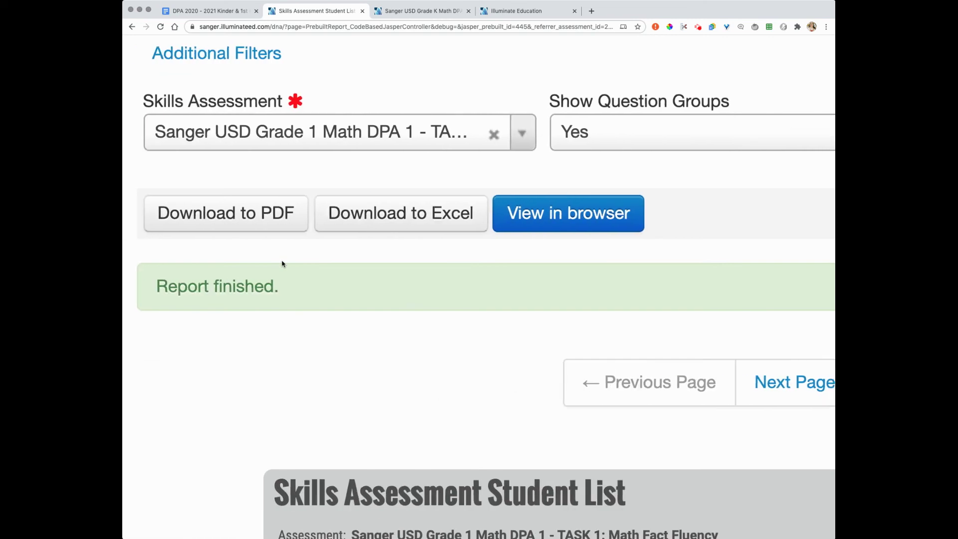
{"action": "left_click", "coordinate": [525, 137]}
{"action": "scroll", "coordinate": [373, 224], "scroll_direction": "up", "scroll_amount": 1}
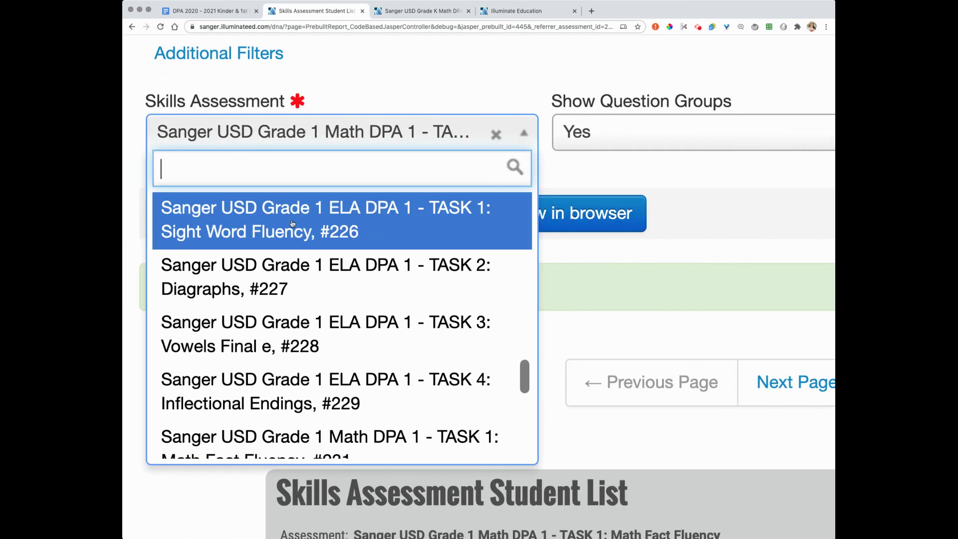
{"action": "left_click", "coordinate": [228, 222]}
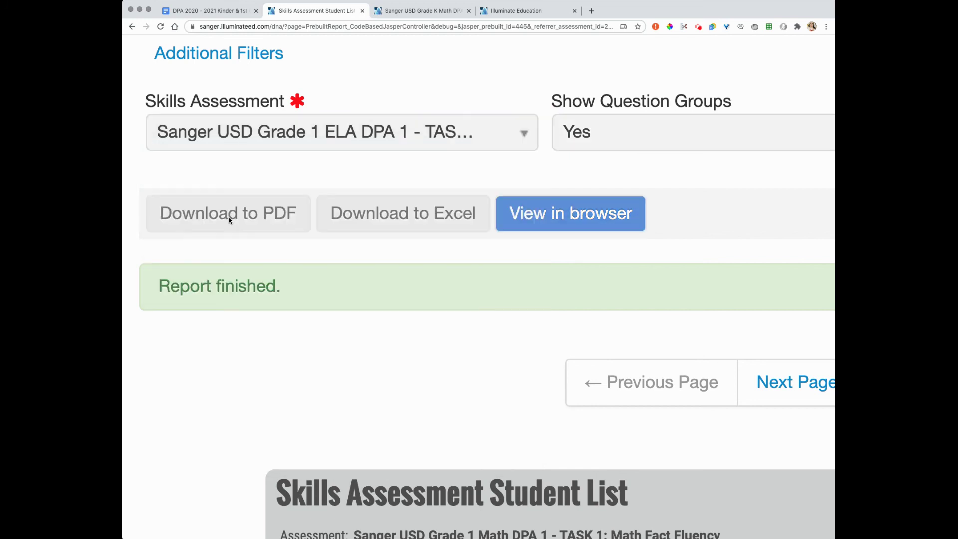
Step: Check the 1st Grade ELA tasks in the DPA 2020 - 2021 Google Docs document and return to the Student List report
{"action": "left_click", "coordinate": [222, 8]}
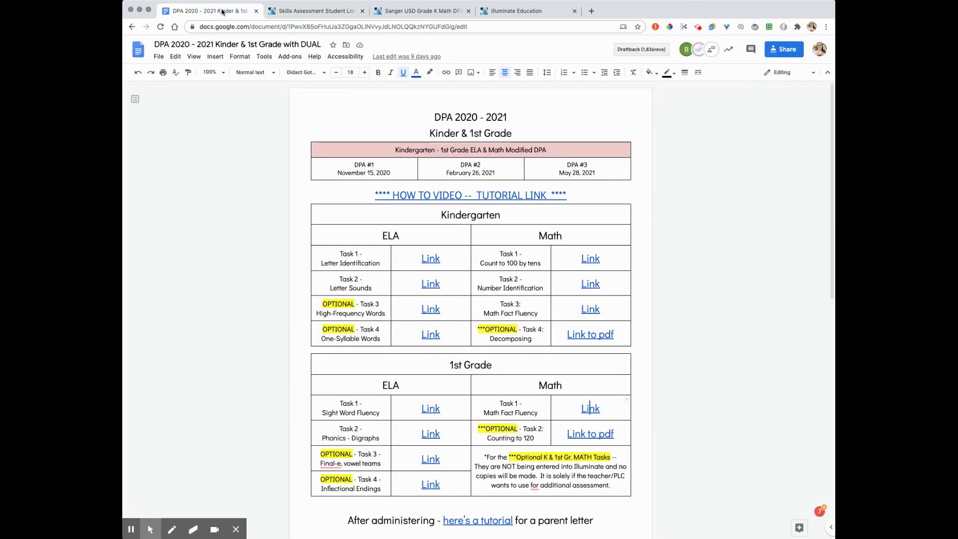
{"action": "left_click", "coordinate": [311, 15]}
{"action": "left_click", "coordinate": [581, 202]}
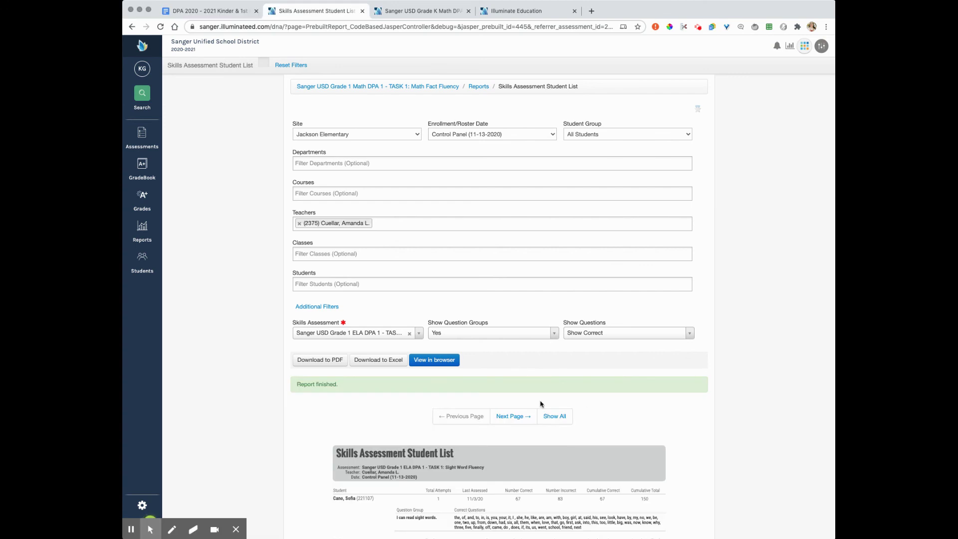
Step: Examine the first student's Sight Word Fluency results, including the number correct, number incorrect, cumulative total and list of correct words
{"action": "scroll", "coordinate": [541, 404], "scroll_direction": "up", "scroll_amount": 10}
{"action": "scroll", "coordinate": [540, 404], "scroll_direction": "down", "scroll_amount": 5}
{"action": "scroll", "coordinate": [541, 404], "scroll_direction": "left", "scroll_amount": 5}
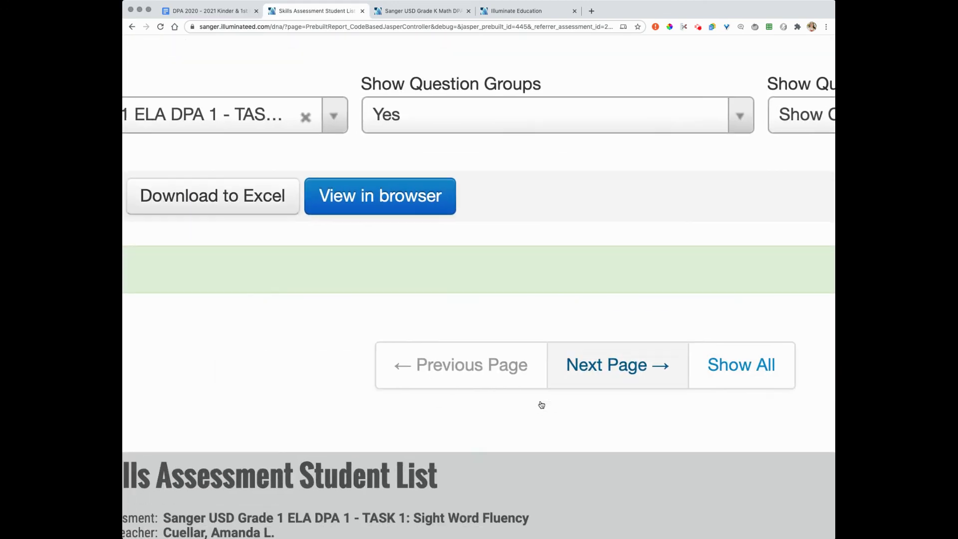
{"action": "scroll", "coordinate": [321, 451], "scroll_direction": "right", "scroll_amount": 1}
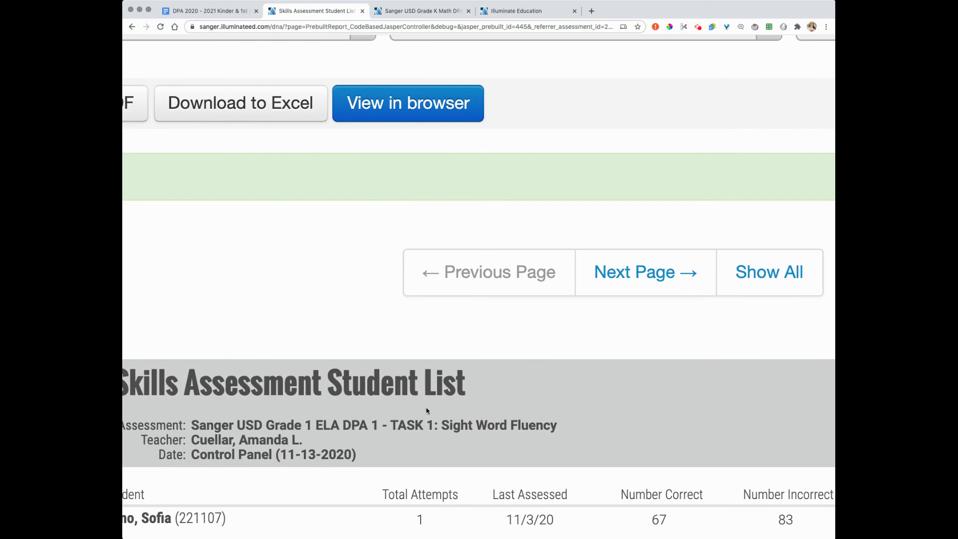
{"action": "scroll", "coordinate": [504, 429], "scroll_direction": "right", "scroll_amount": 6}
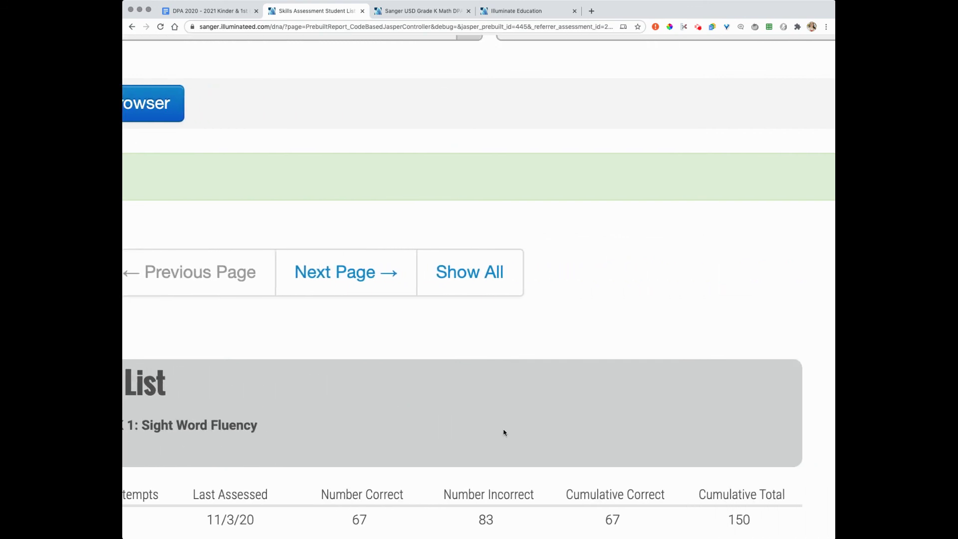
{"action": "scroll", "coordinate": [504, 433], "scroll_direction": "down", "scroll_amount": 2}
{"action": "scroll", "coordinate": [503, 432], "scroll_direction": "down", "scroll_amount": 1}
{"action": "double_click", "coordinate": [471, 460]}
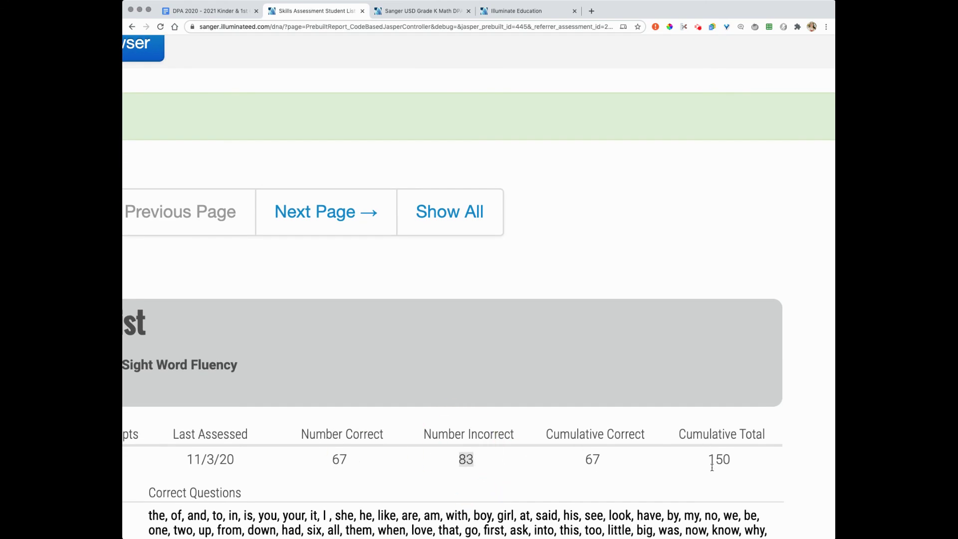
{"action": "scroll", "coordinate": [708, 452], "scroll_direction": "down", "scroll_amount": 2}
{"action": "left_click_drag", "start_coordinate": [316, 468], "coordinate": [580, 491]}
{"action": "left_click", "coordinate": [581, 491]}
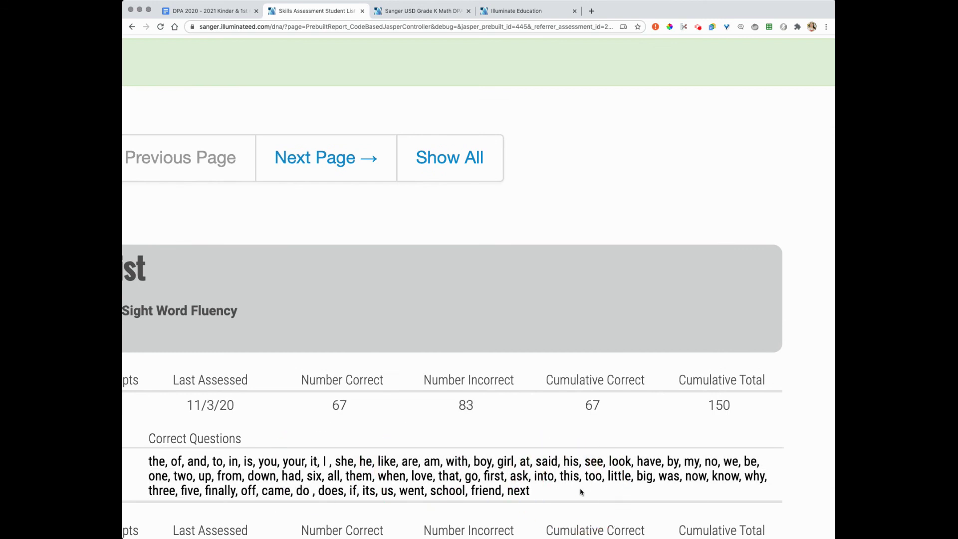
Step: Review the remaining students on the first page of the Sight Word Fluency report, highlight its page count, and return to the report header
{"action": "scroll", "coordinate": [520, 294], "scroll_direction": "up", "scroll_amount": 4}
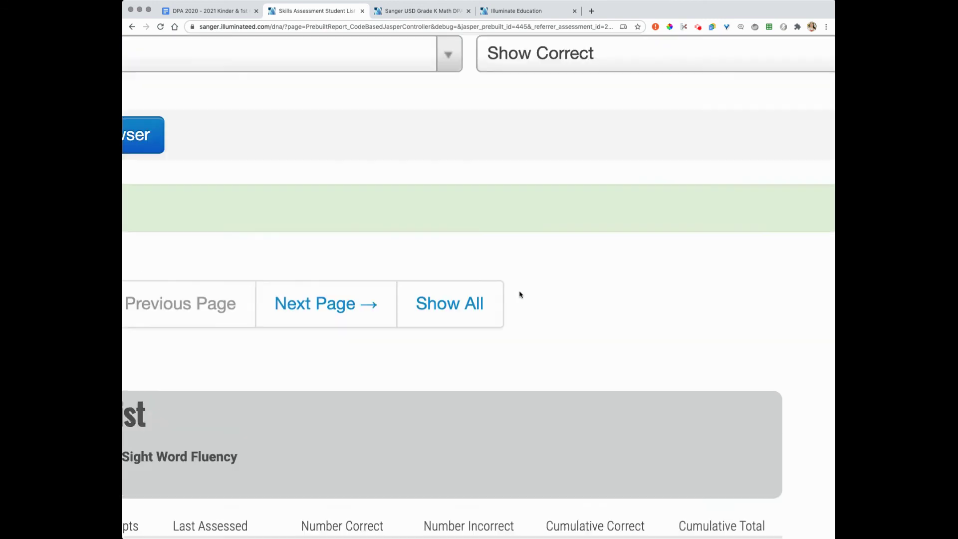
{"action": "scroll", "coordinate": [520, 295], "scroll_direction": "down", "scroll_amount": 12}
{"action": "scroll", "coordinate": [519, 294], "scroll_direction": "down", "scroll_amount": 3}
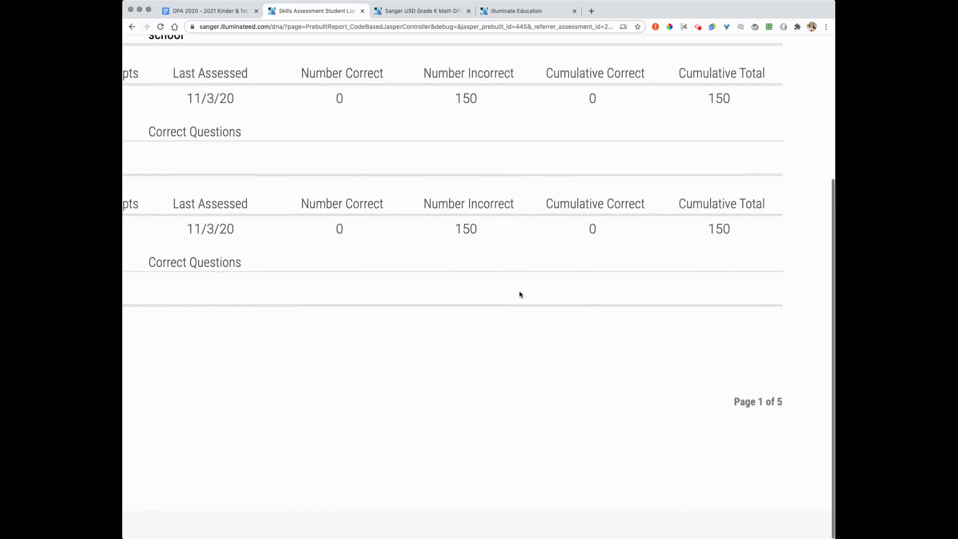
{"action": "left_click_drag", "start_coordinate": [735, 406], "coordinate": [783, 407]}
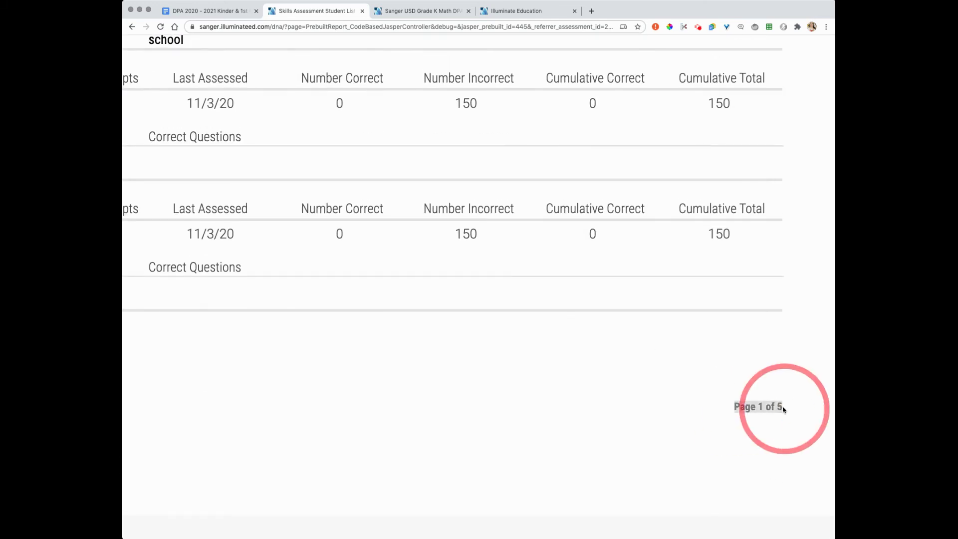
{"action": "left_click", "coordinate": [655, 414]}
{"action": "scroll", "coordinate": [654, 414], "scroll_direction": "up", "scroll_amount": 15}
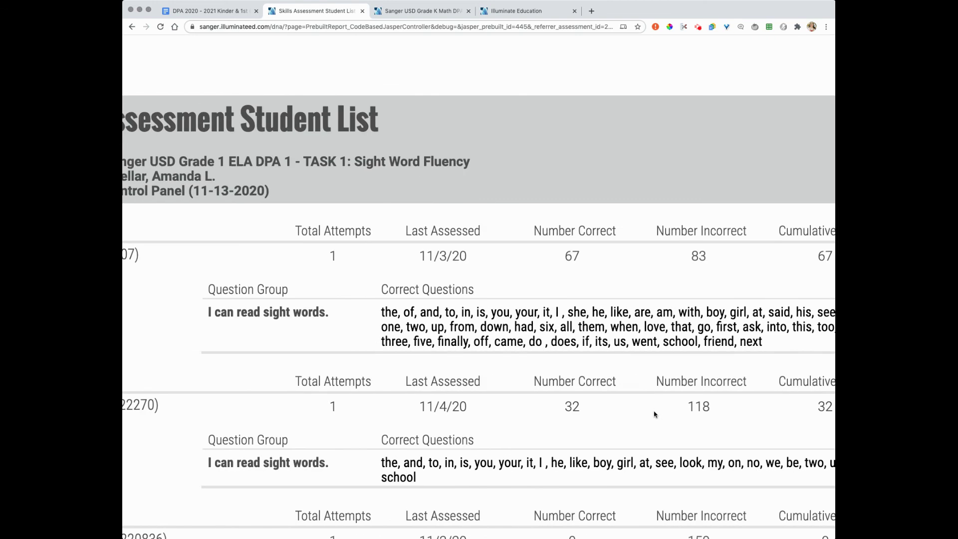
{"action": "scroll", "coordinate": [587, 161], "scroll_direction": "up", "scroll_amount": 3}
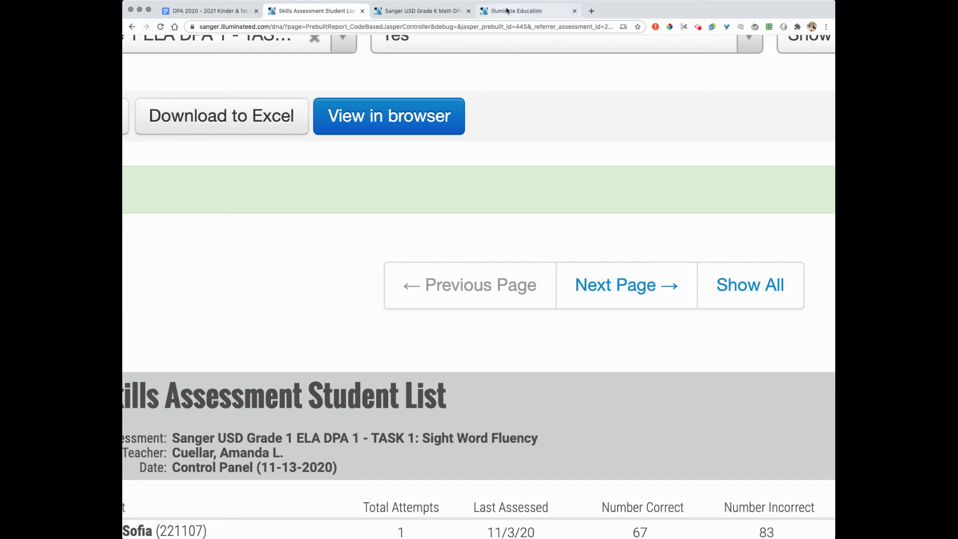
Step: Switch to the DPA 2020 - 2021 Google Docs document and locate the parent letter tutorial line below the 1st Grade table
{"action": "left_click", "coordinate": [211, 12]}
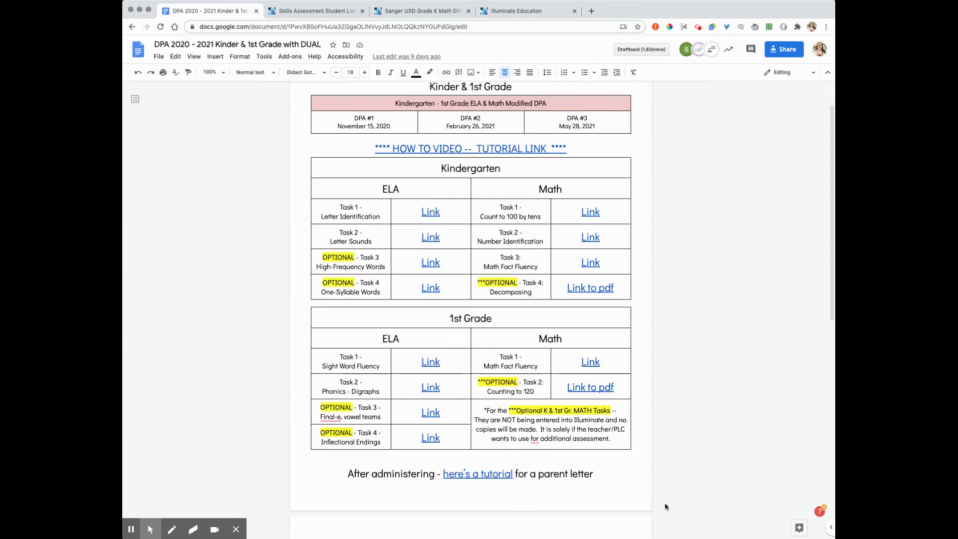
{"action": "scroll", "coordinate": [595, 521], "scroll_direction": "down", "scroll_amount": 2}
{"action": "left_click", "coordinate": [597, 446]}
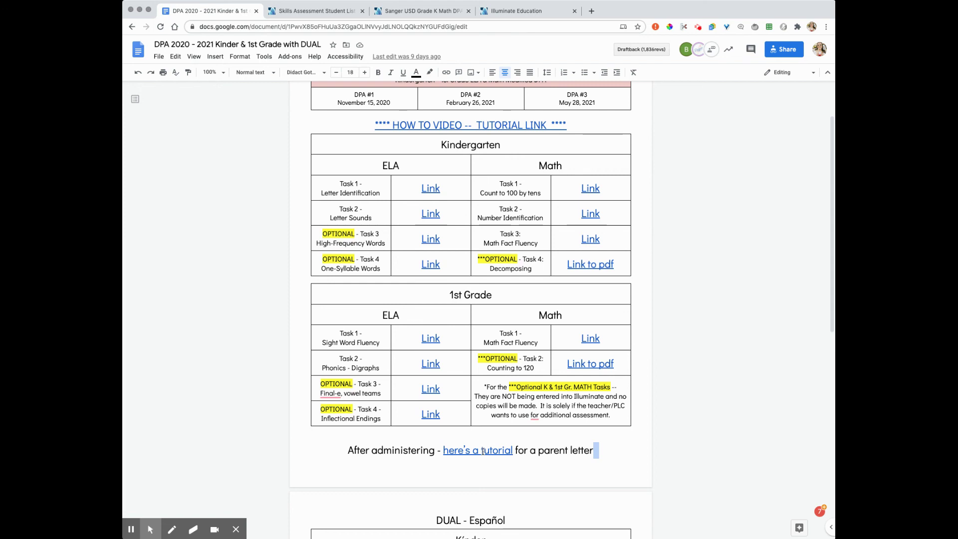
Step: Switch to the Grade K Math DPA 1 - TASK 3: Math Fact Fluency assessment in Illuminate and open its Skills Assessment Parent Letter report
{"action": "left_click", "coordinate": [427, 17]}
{"action": "left_click", "coordinate": [435, 65]}
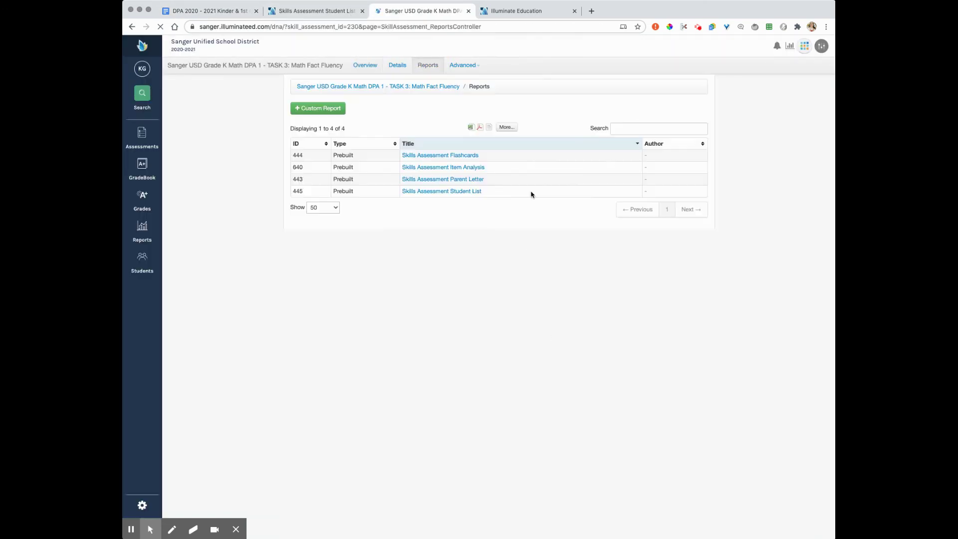
{"action": "left_click", "coordinate": [469, 181]}
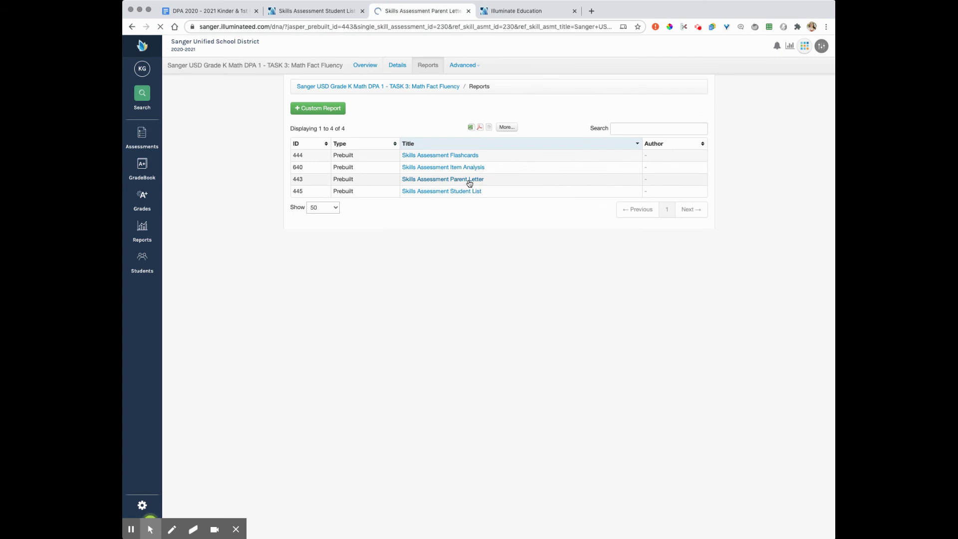